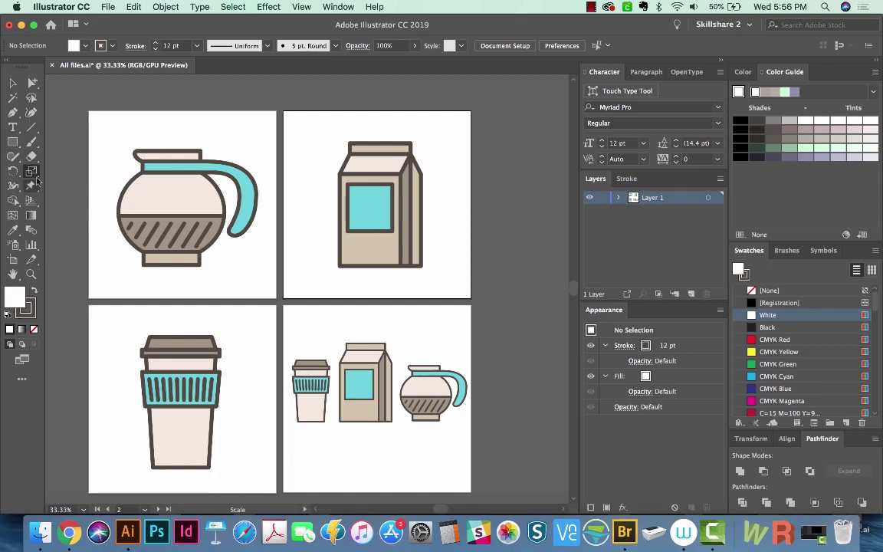
{"action": "left_click", "coordinate": [31, 171]}
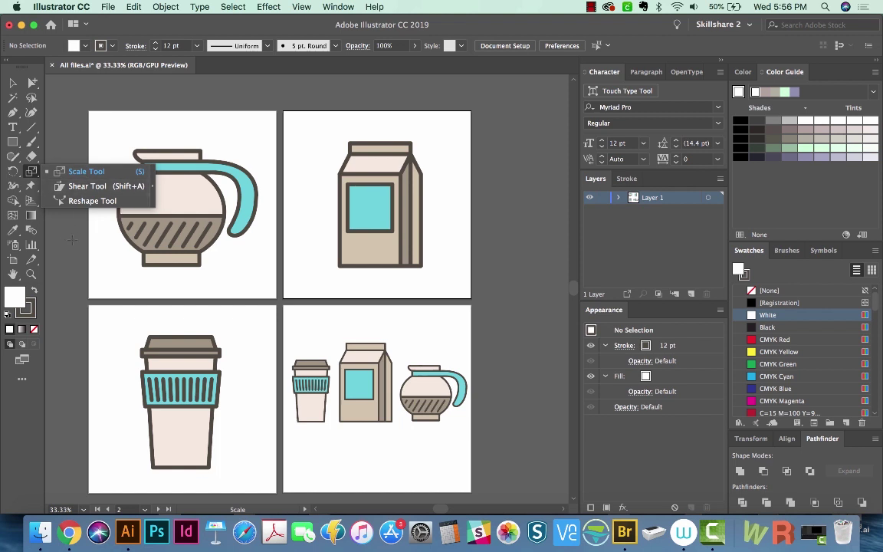
{"action": "key", "text": "v"}
{"action": "key", "text": "space"}
{"action": "left_click_drag", "start_coordinate": [232, 266], "coordinate": [256, 267]}
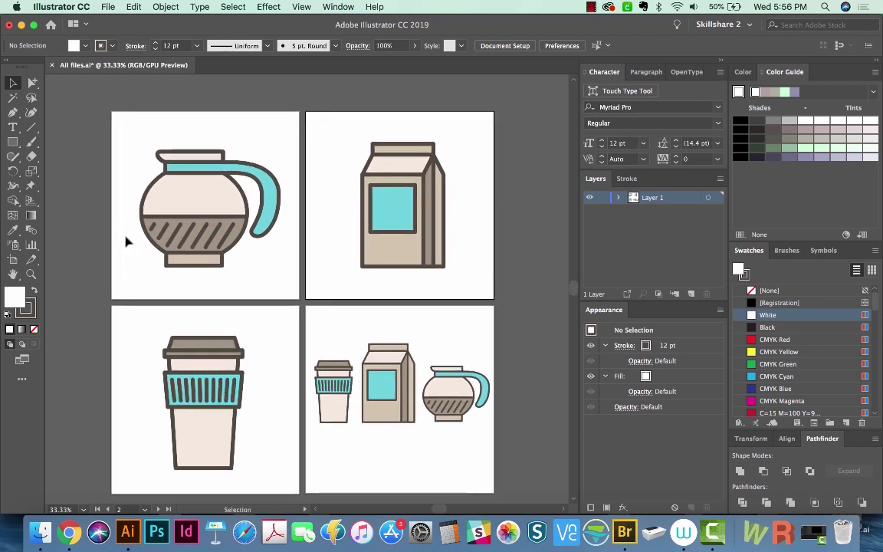
{"action": "left_click_drag", "start_coordinate": [381, 390], "coordinate": [370, 365]}
{"action": "key", "text": "space"}
{"action": "left_click_drag", "start_coordinate": [229, 283], "coordinate": [213, 298]}
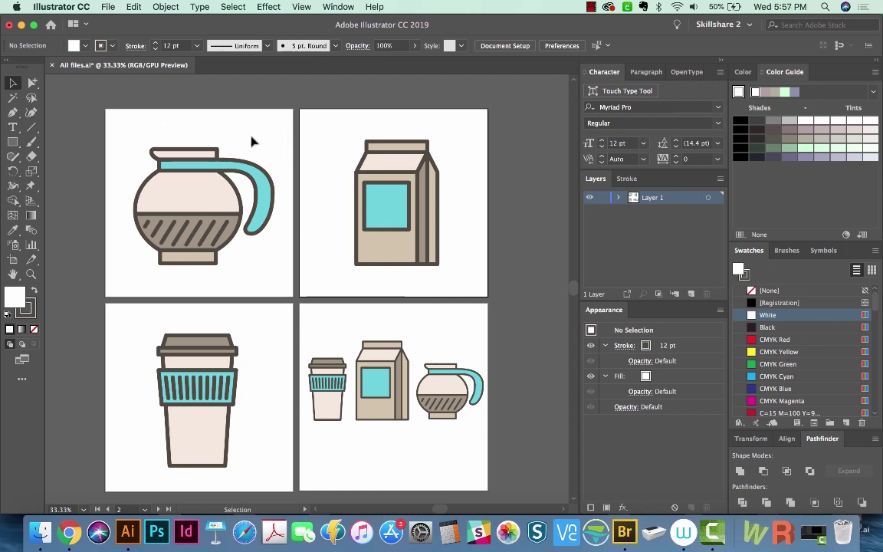
Try shrinking the large coffee pot proportionally with its bounding box, and undo the change
{"action": "left_click", "coordinate": [189, 156]}
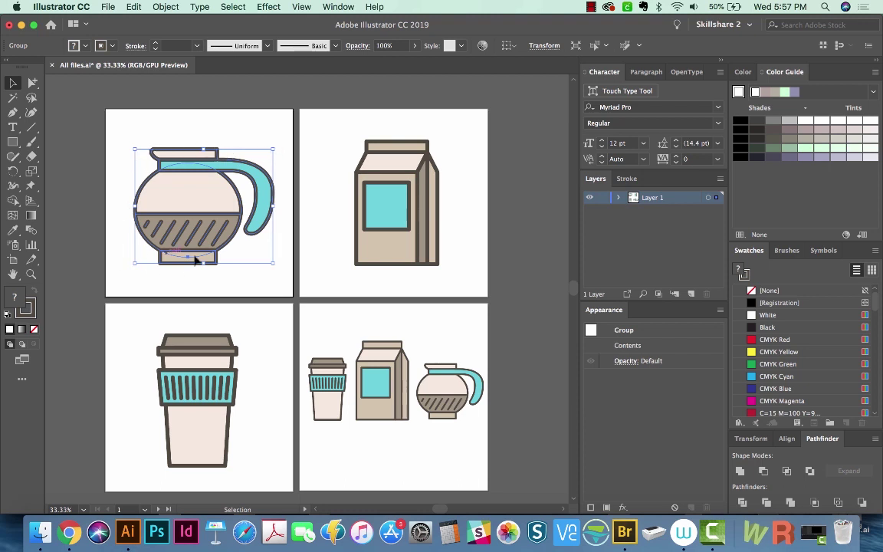
{"action": "left_click", "coordinate": [302, 6]}
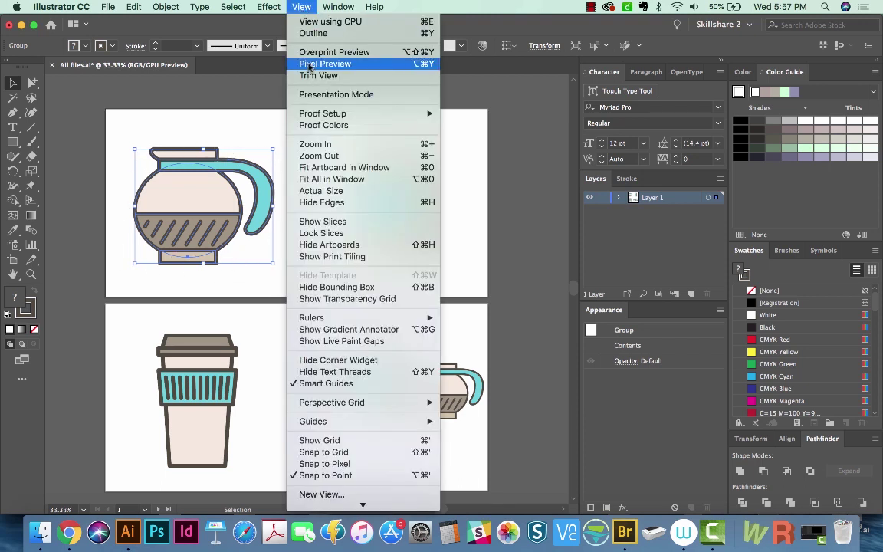
{"action": "left_click", "coordinate": [357, 287]}
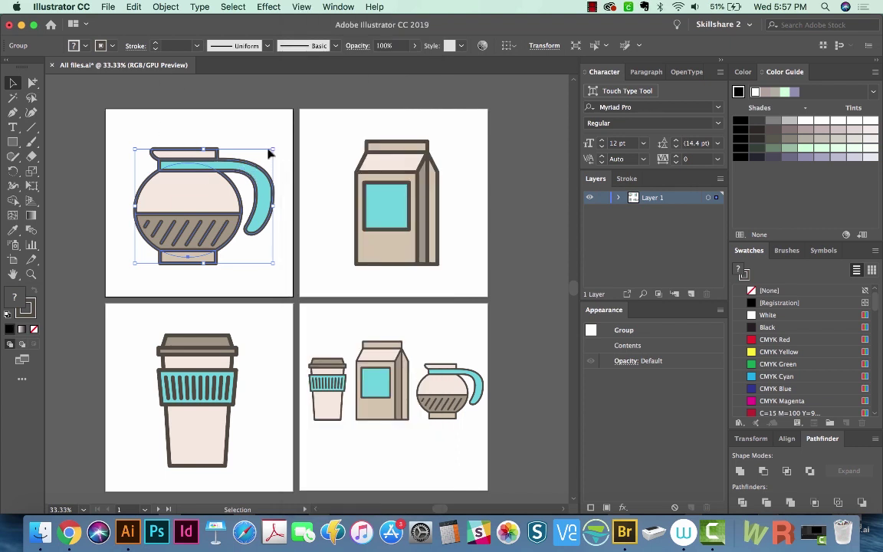
{"action": "left_click_drag", "start_coordinate": [272, 149], "coordinate": [232, 181]}
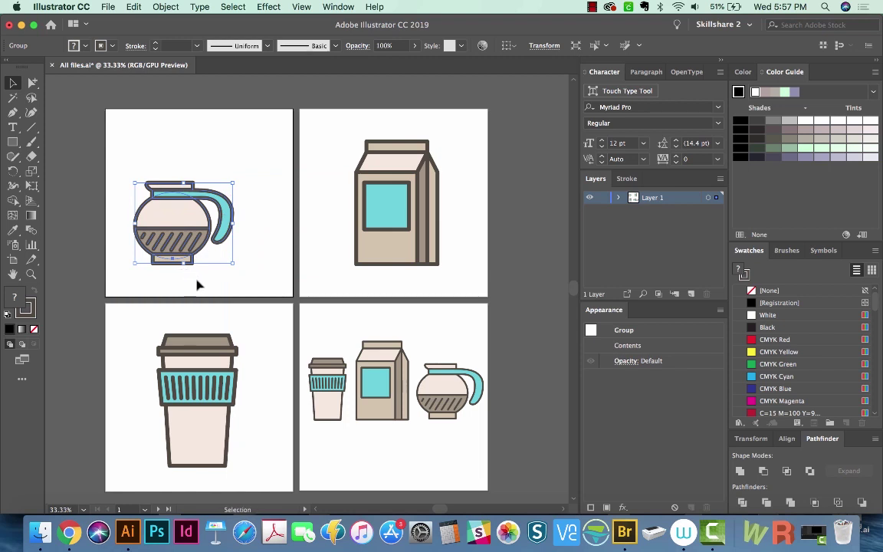
{"action": "key", "text": "super+z"}
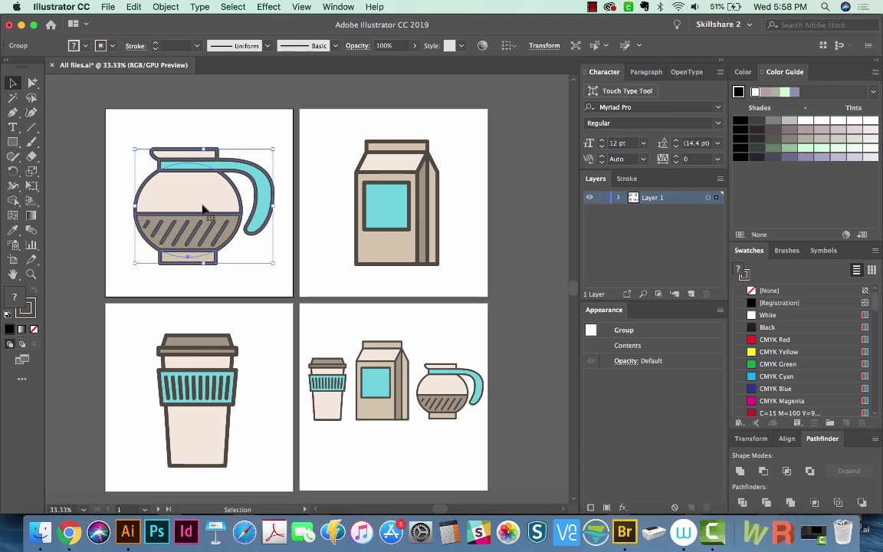
Set the large coffee pot's uniform scale to 50% with Scale Strokes & Effects enabled
{"action": "key", "text": "s"}
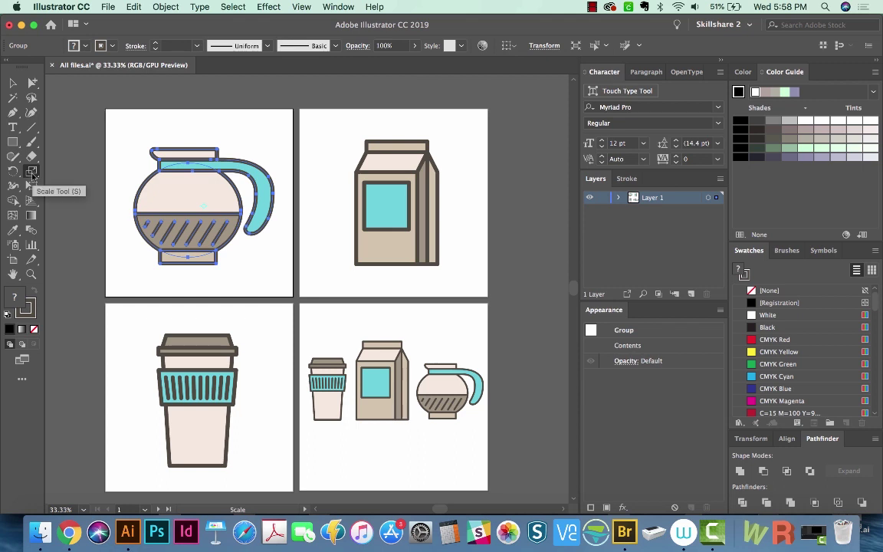
{"action": "left_click", "coordinate": [141, 133], "text": "alt"}
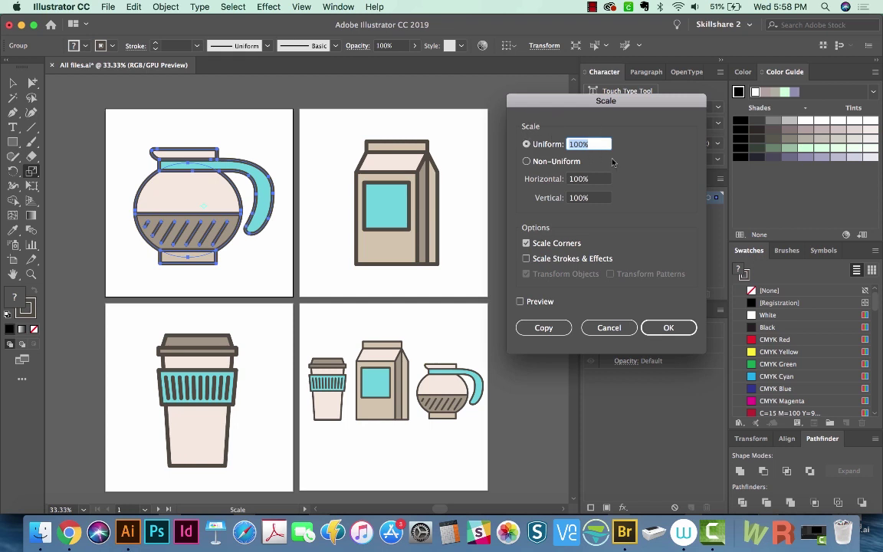
{"action": "type", "text": "50"}
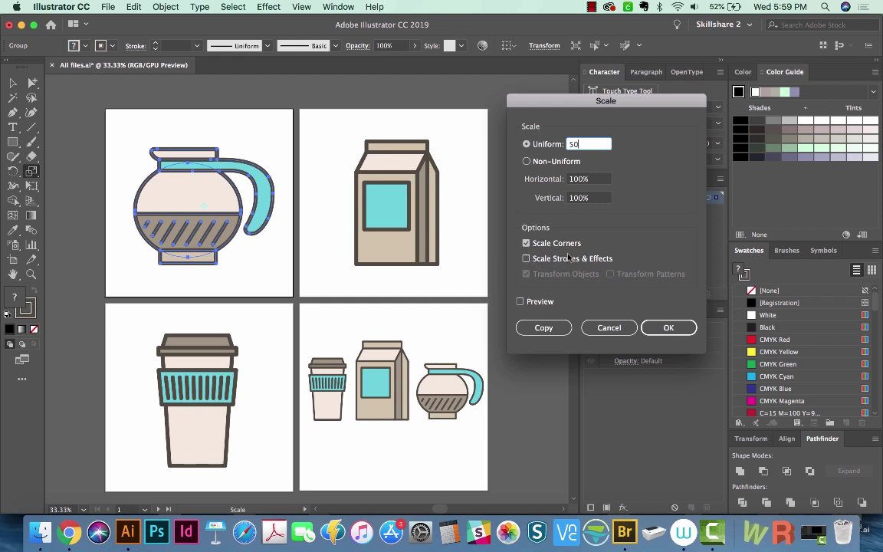
{"action": "left_click", "coordinate": [526, 260]}
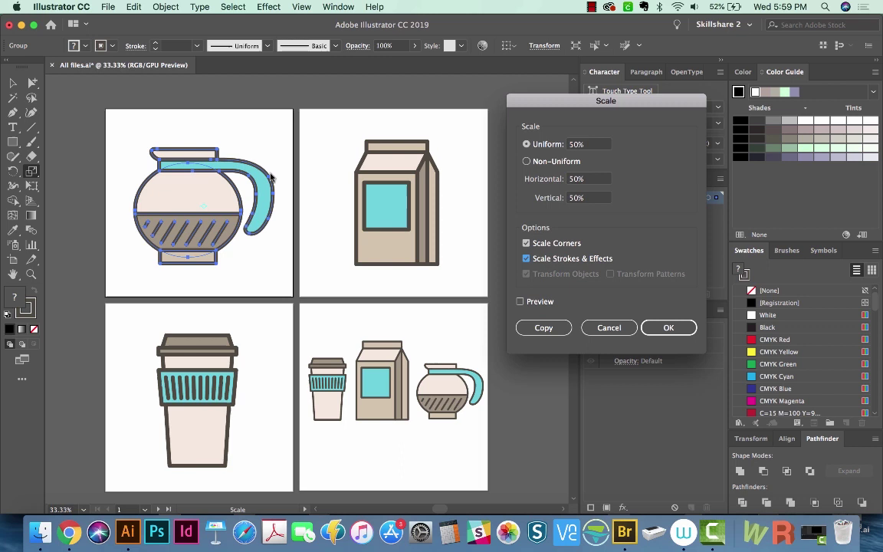
Preview the coffee pot's scaling with and without Scale Strokes & Effects, and apply it with the option enabled
{"action": "left_click", "coordinate": [521, 302]}
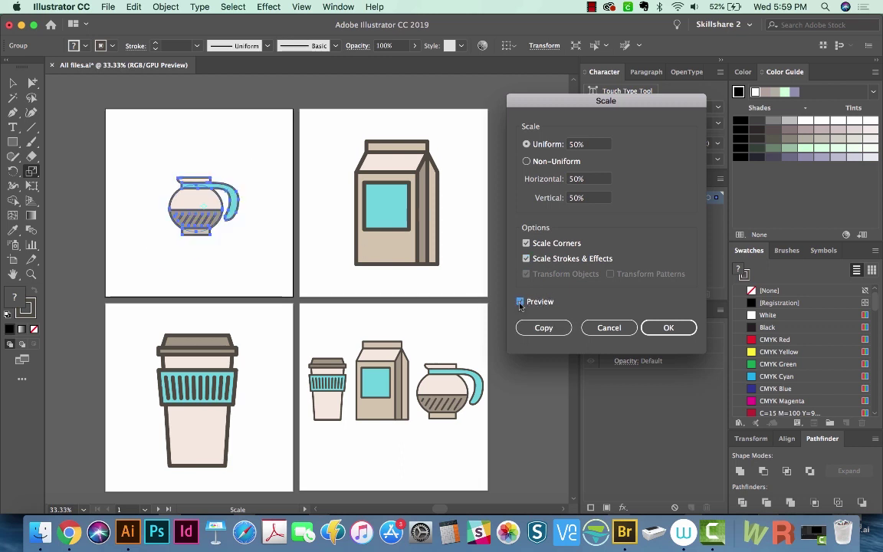
{"action": "left_click", "coordinate": [520, 302]}
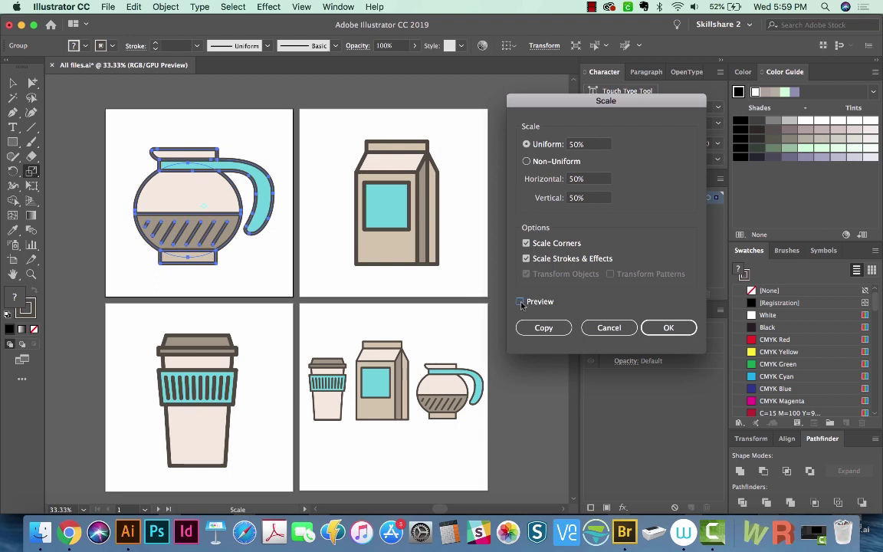
{"action": "left_click", "coordinate": [520, 301]}
{"action": "left_click", "coordinate": [520, 302]}
{"action": "left_click", "coordinate": [527, 259]}
{"action": "left_click", "coordinate": [520, 302]}
{"action": "left_click", "coordinate": [520, 302]}
{"action": "left_click", "coordinate": [520, 302]}
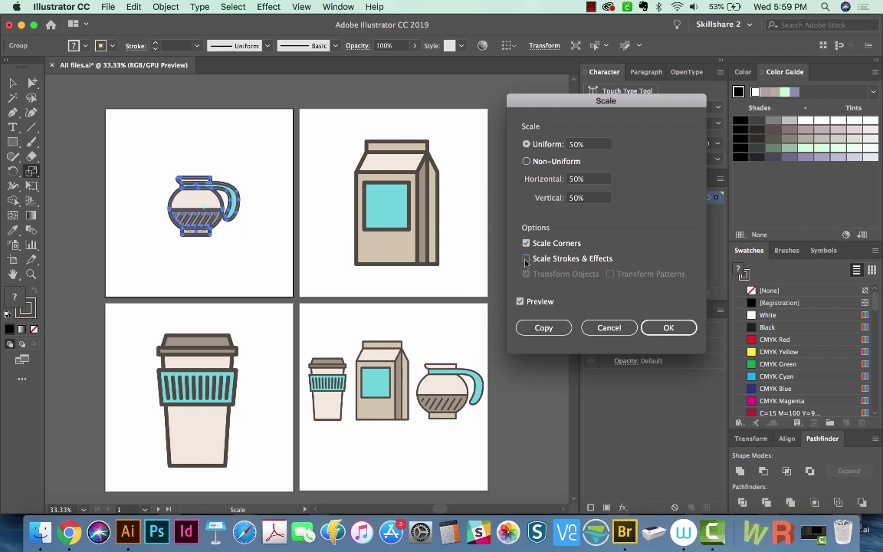
{"action": "left_click", "coordinate": [526, 259]}
{"action": "left_click", "coordinate": [668, 328]}
{"action": "double_click", "coordinate": [32, 171]}
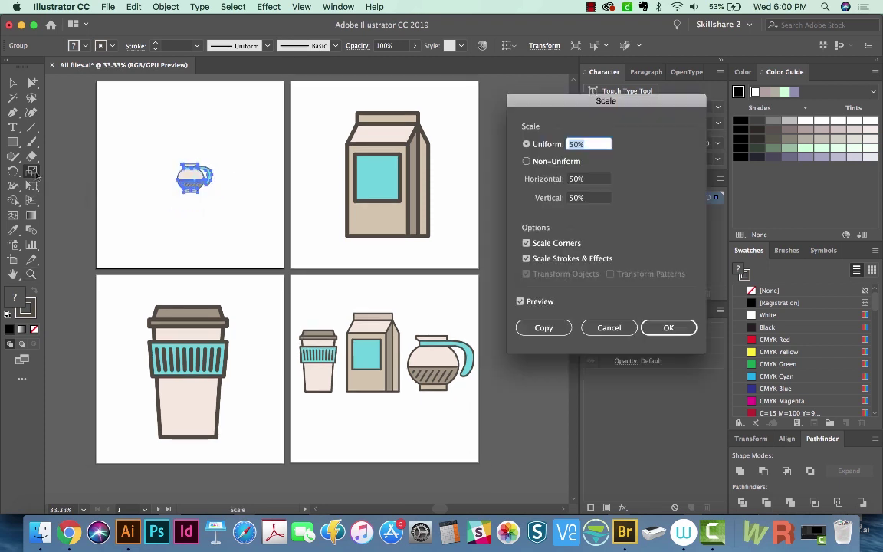
{"action": "left_click", "coordinate": [525, 259]}
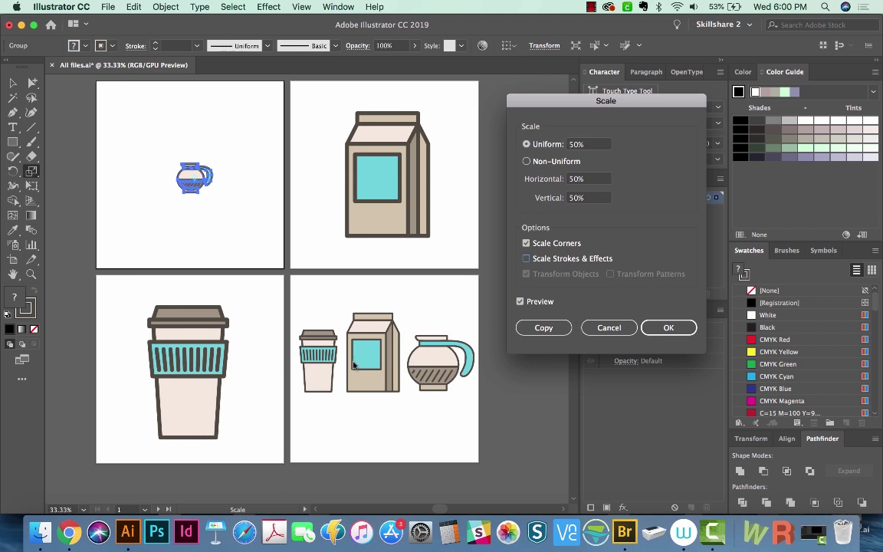
{"action": "left_click", "coordinate": [617, 327]}
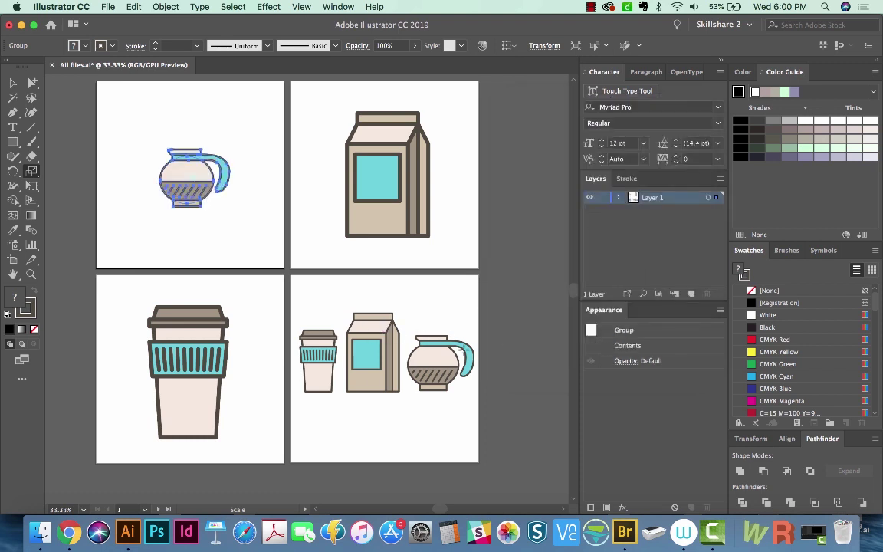
Apply a 100% uniform scale with Scale Strokes & Effects disabled to the cup, bag and pot on the shared artboard
{"action": "key", "text": "z"}
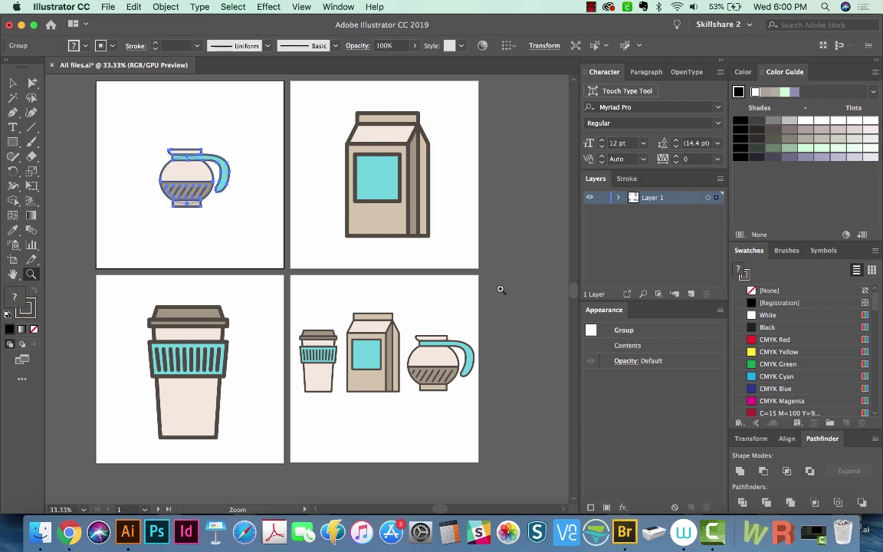
{"action": "left_click_drag", "start_coordinate": [498, 296], "coordinate": [337, 364]}
{"action": "key", "text": "v"}
{"action": "left_click_drag", "start_coordinate": [489, 172], "coordinate": [173, 408]}
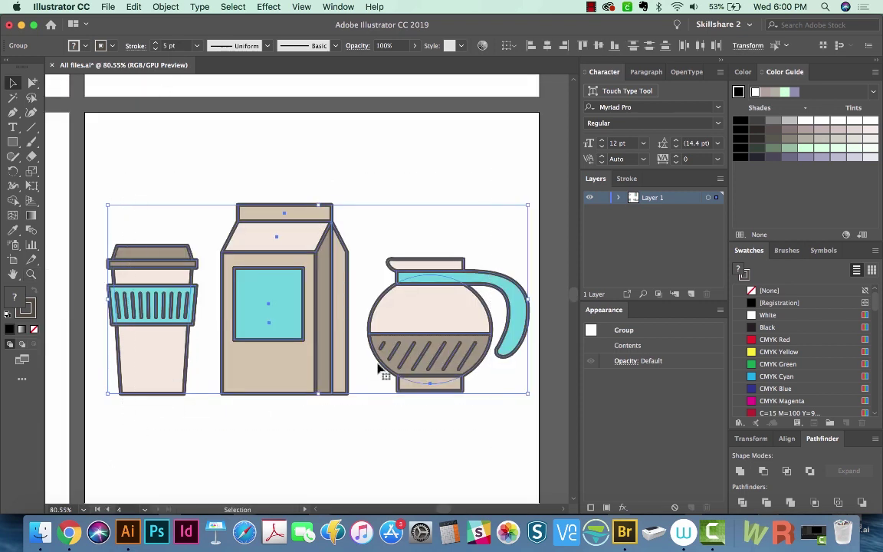
{"action": "scroll", "coordinate": [379, 365], "scroll_direction": "right", "scroll_amount": 3}
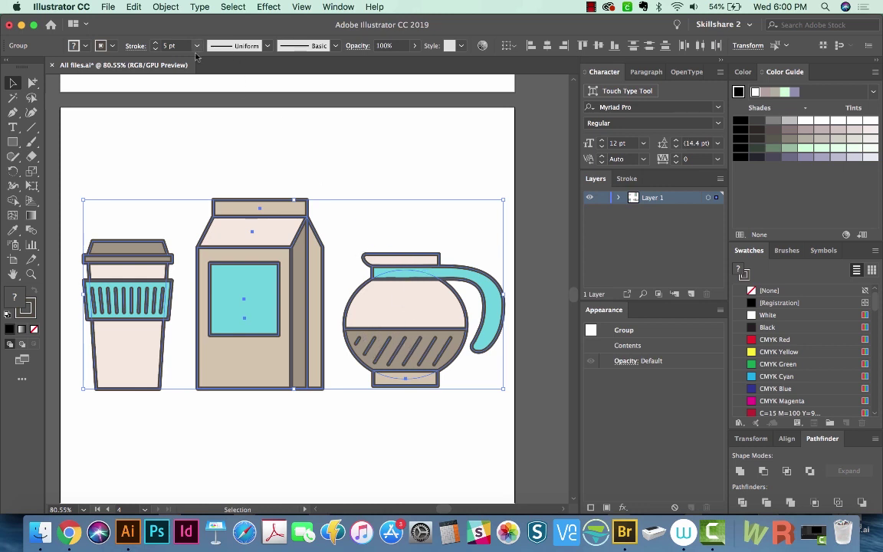
{"action": "key", "text": "s"}
{"action": "key", "text": "Return"}
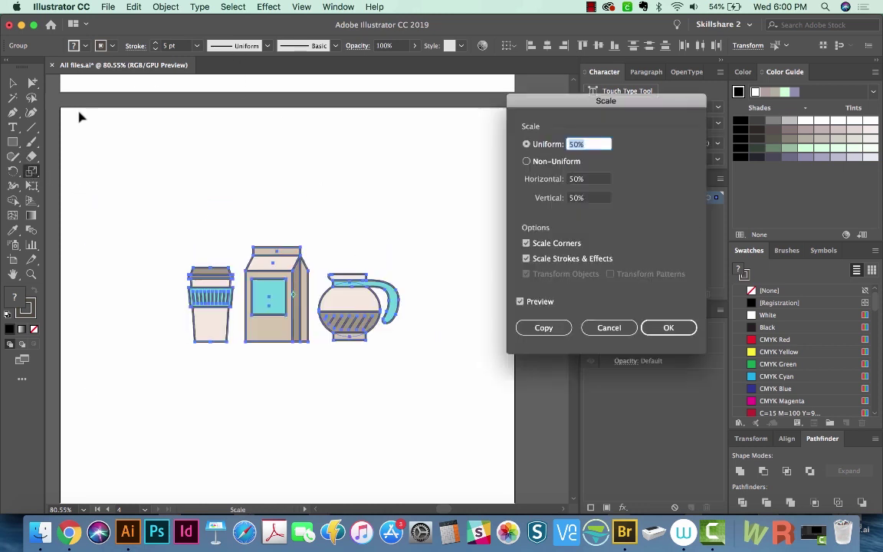
{"action": "type", "text": "100"}
{"action": "left_click", "coordinate": [527, 258]}
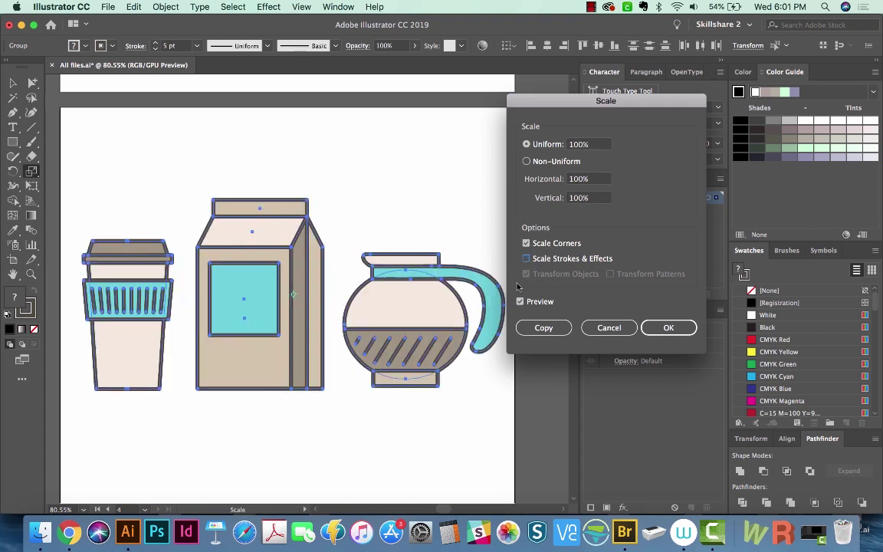
{"action": "left_click", "coordinate": [678, 328]}
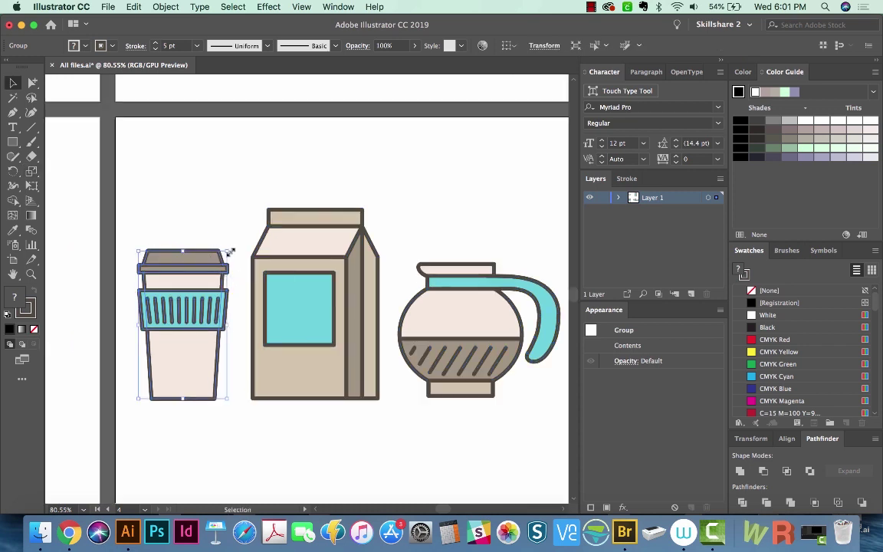
Enlarge the coffee cup proportionally on the shared artboard, stopping just short of the coffee bag
{"action": "left_click_drag", "start_coordinate": [229, 250], "coordinate": [251, 245]}
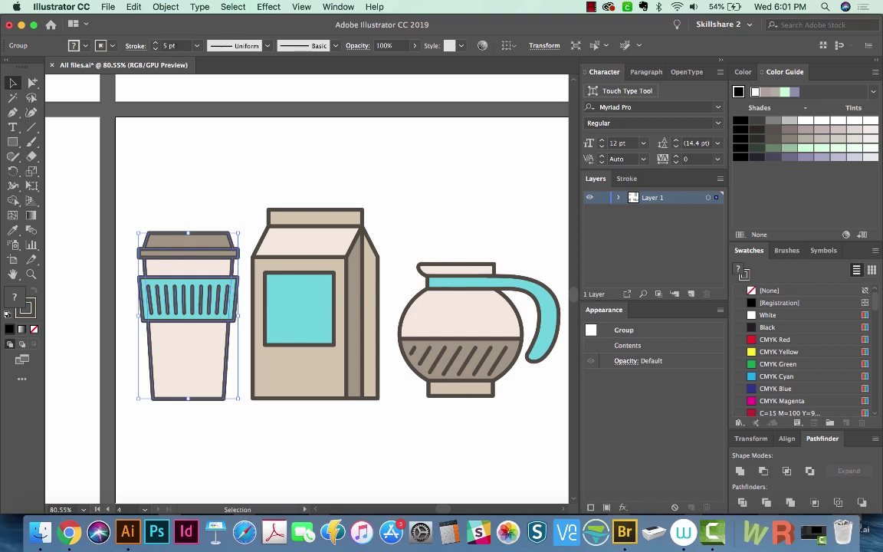
{"action": "key", "text": "space"}
{"action": "left_click_drag", "start_coordinate": [258, 377], "coordinate": [244, 369]}
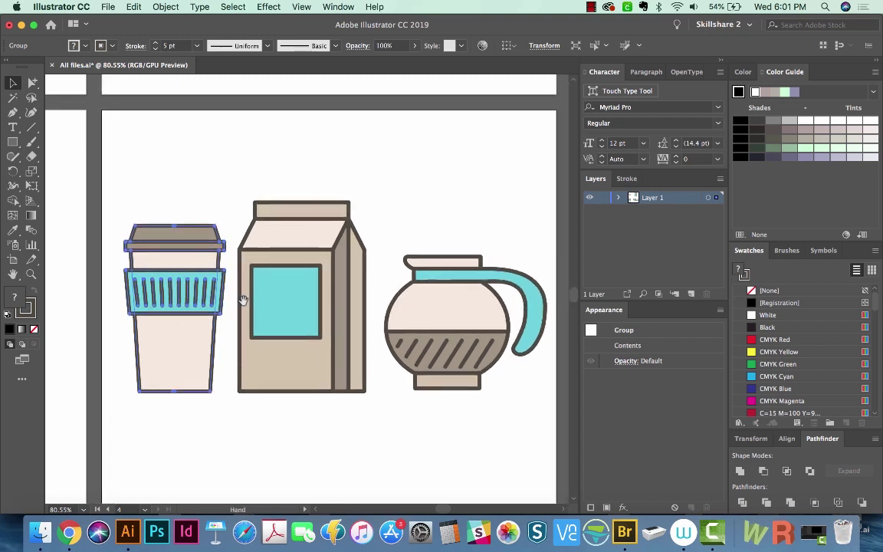
{"action": "key", "text": "space"}
{"action": "left_click_drag", "start_coordinate": [384, 418], "coordinate": [376, 417]}
Nudge the coffee bag slightly right to even its spacing between the cup and the pot, and clear the selection
{"action": "left_click", "coordinate": [284, 378]}
{"action": "key", "text": "shift+Right"}
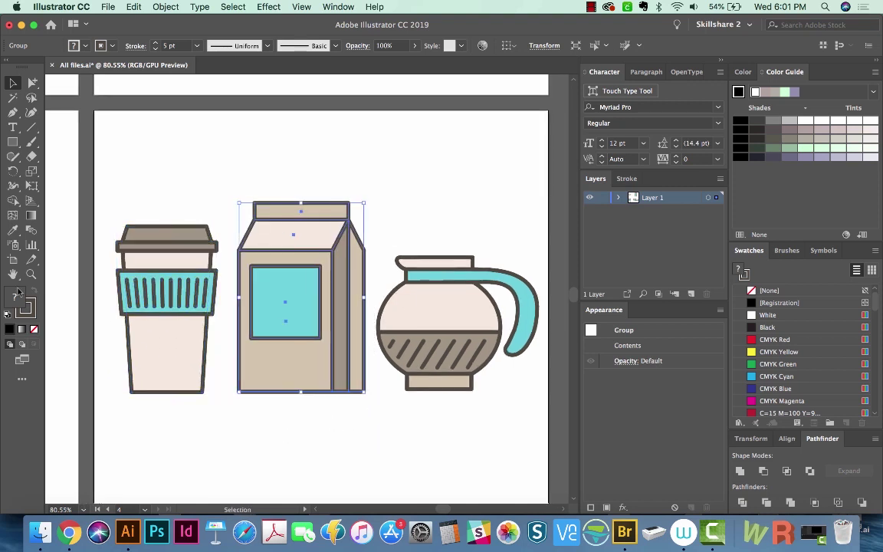
{"action": "key", "text": "Left"}
{"action": "key", "text": "Left"}
{"action": "key", "text": "super+shift+a"}
{"action": "key", "text": "space"}
{"action": "left_click_drag", "start_coordinate": [374, 389], "coordinate": [361, 383]}
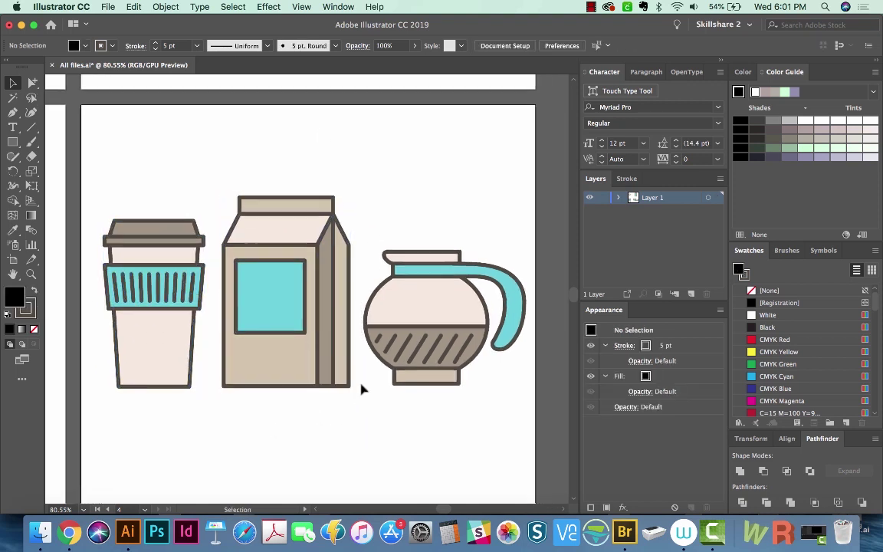
Draw a rounded-corner rectangle above the coffee pot and match its fill and stroke to the pot's light upper body
{"action": "scroll", "coordinate": [290, 228], "scroll_direction": "up", "scroll_amount": 4}
{"action": "scroll", "coordinate": [290, 228], "scroll_direction": "right", "scroll_amount": 3}
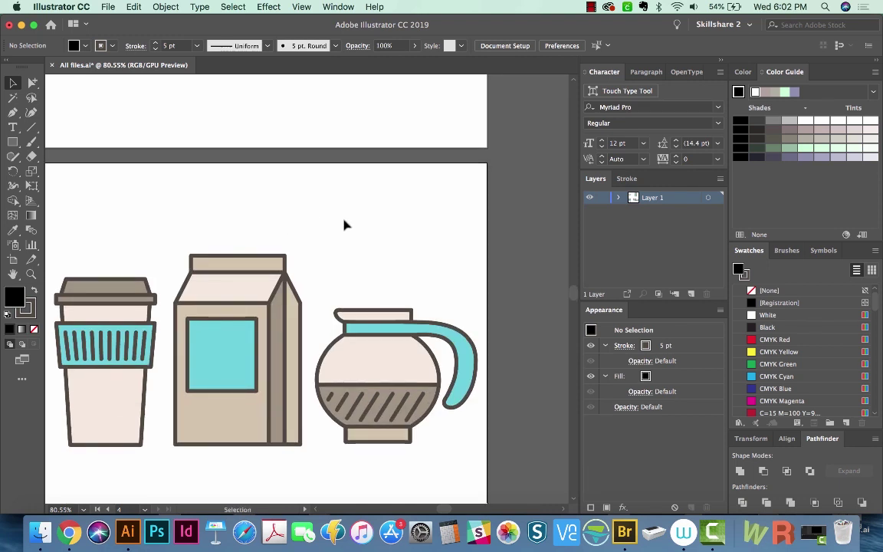
{"action": "key", "text": "m"}
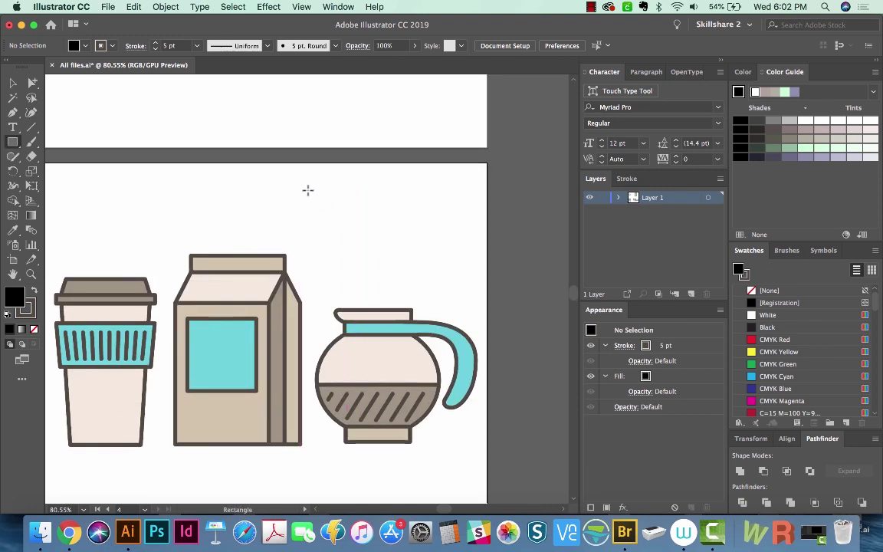
{"action": "left_click_drag", "start_coordinate": [307, 190], "coordinate": [459, 269]}
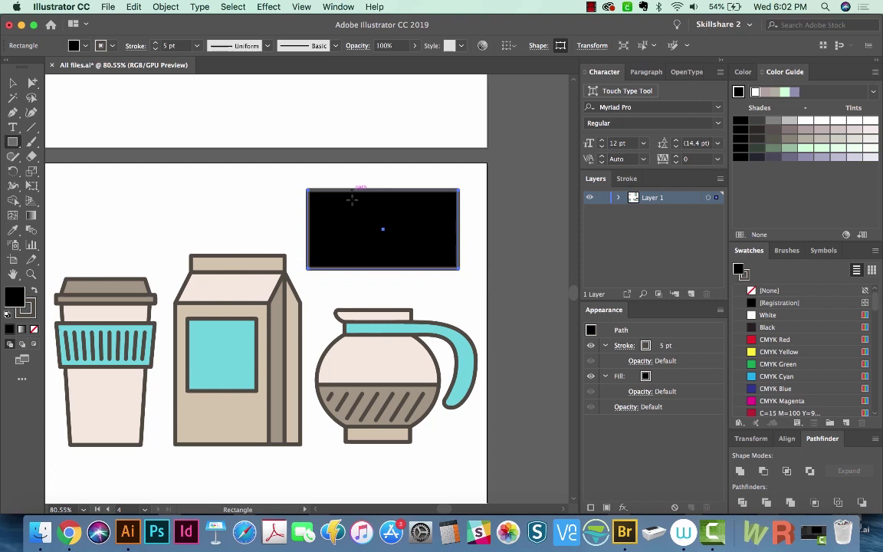
{"action": "key", "text": "a"}
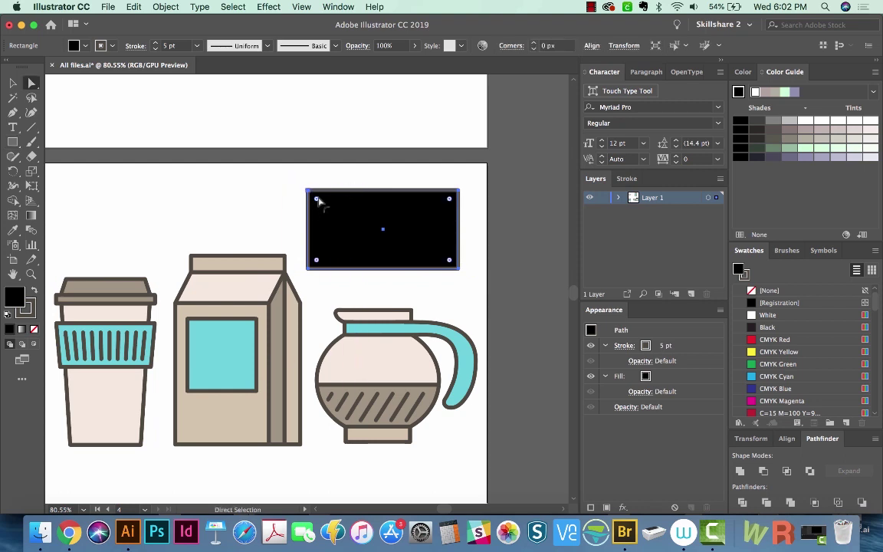
{"action": "left_click_drag", "start_coordinate": [316, 200], "coordinate": [328, 209]}
{"action": "key", "text": "i"}
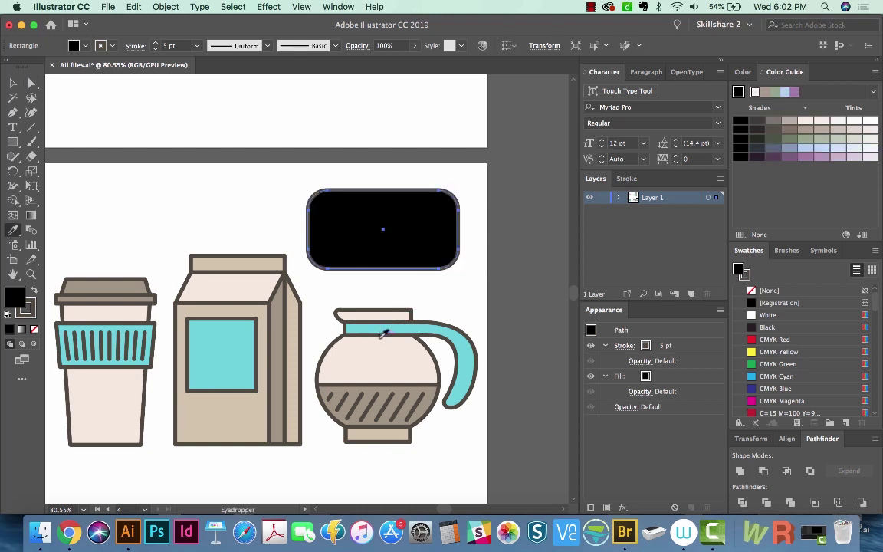
{"action": "left_click", "coordinate": [382, 354]}
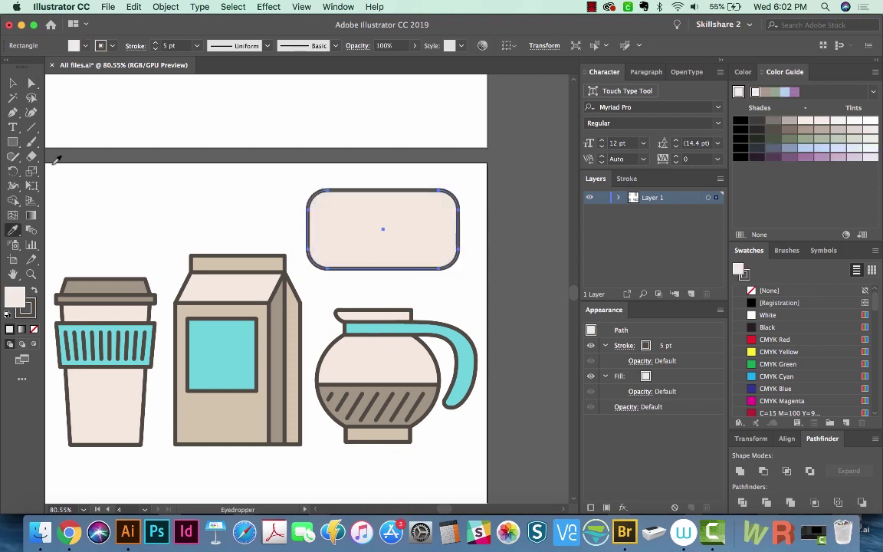
Preview a 50% uniform scale of the rounded rectangle with Scale Corners disabled
{"action": "key", "text": "s"}
{"action": "key", "text": "Return"}
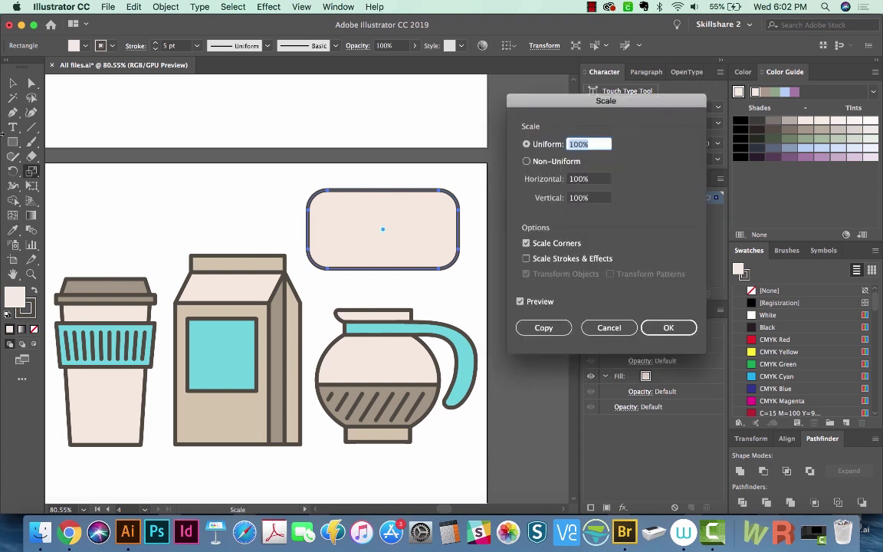
{"action": "left_click", "coordinate": [526, 243]}
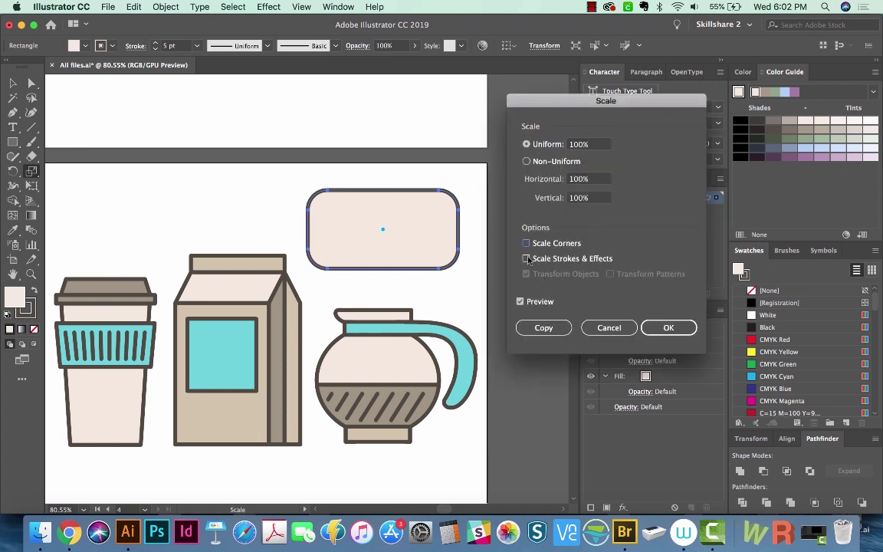
{"action": "left_click", "coordinate": [592, 148]}
{"action": "type", "text": "50"}
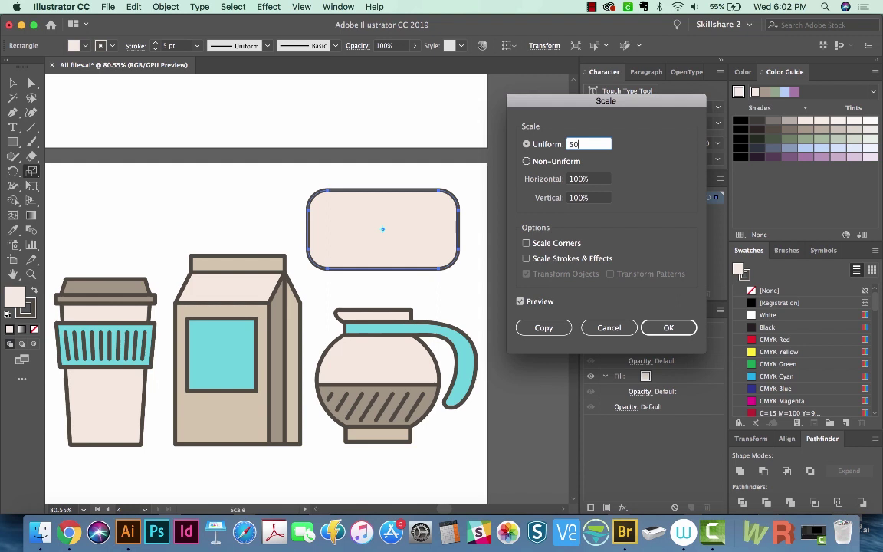
{"action": "key", "text": "Tab"}
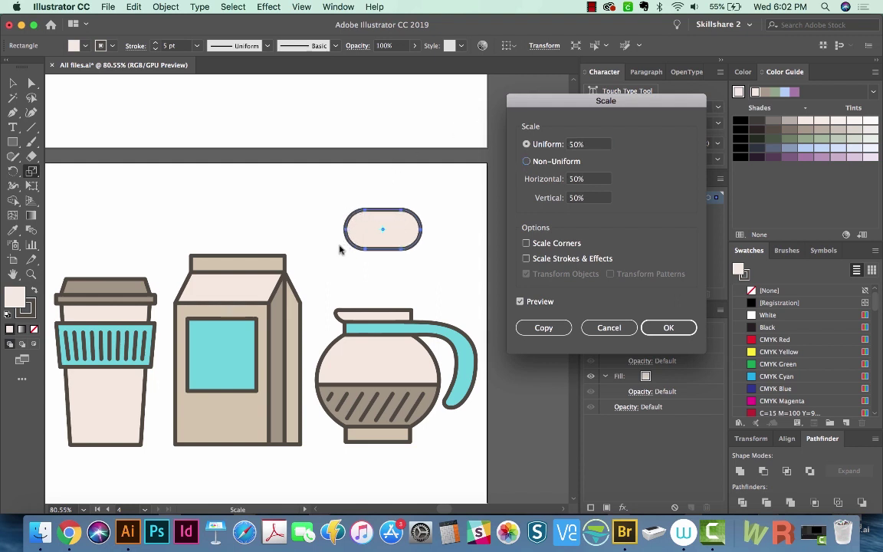
Enable Scale Corners, apply the 50% scale to the rounded rectangle, and clear the selection
{"action": "left_click", "coordinate": [525, 244]}
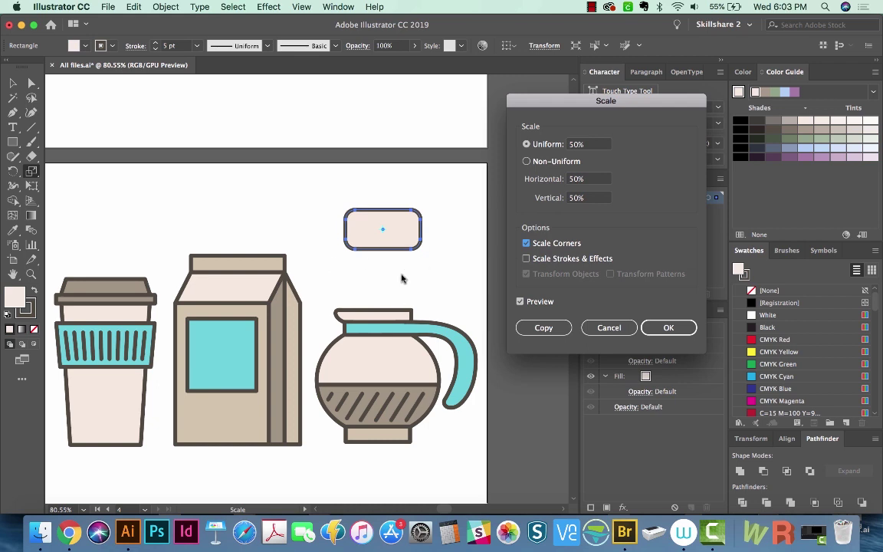
{"action": "left_click", "coordinate": [682, 330]}
{"action": "key", "text": "super+shift+a"}
Switch from the Scale tool to the Shear tool
{"action": "key", "text": "super+minus"}
{"action": "key", "text": "super+minus"}
{"action": "key", "text": "super+minus"}
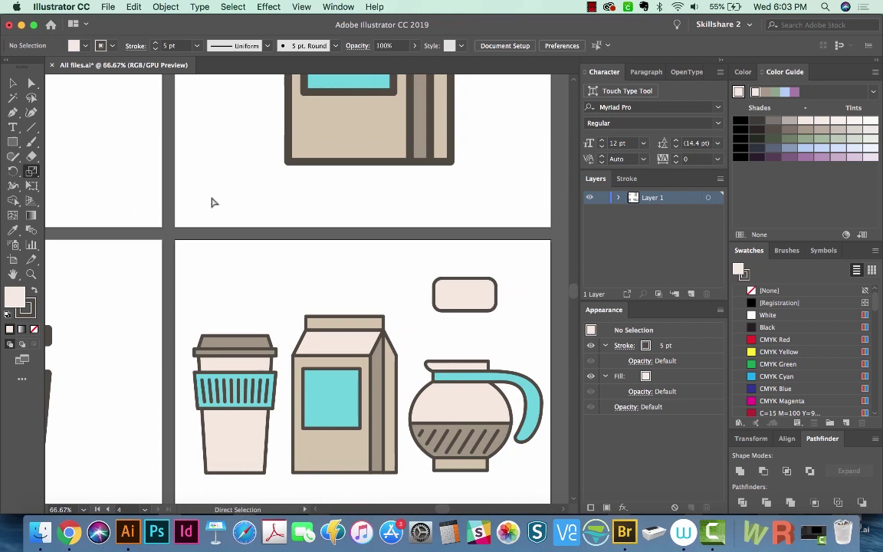
{"action": "scroll", "coordinate": [374, 250], "scroll_direction": "up", "scroll_amount": 3}
{"action": "scroll", "coordinate": [374, 249], "scroll_direction": "left", "scroll_amount": 5}
{"action": "left_click", "coordinate": [219, 275]}
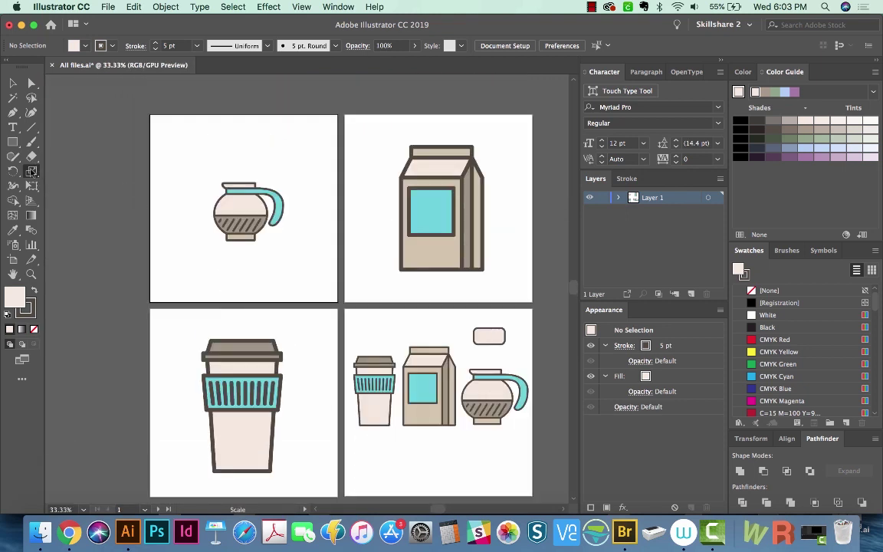
{"action": "left_click", "coordinate": [31, 172]}
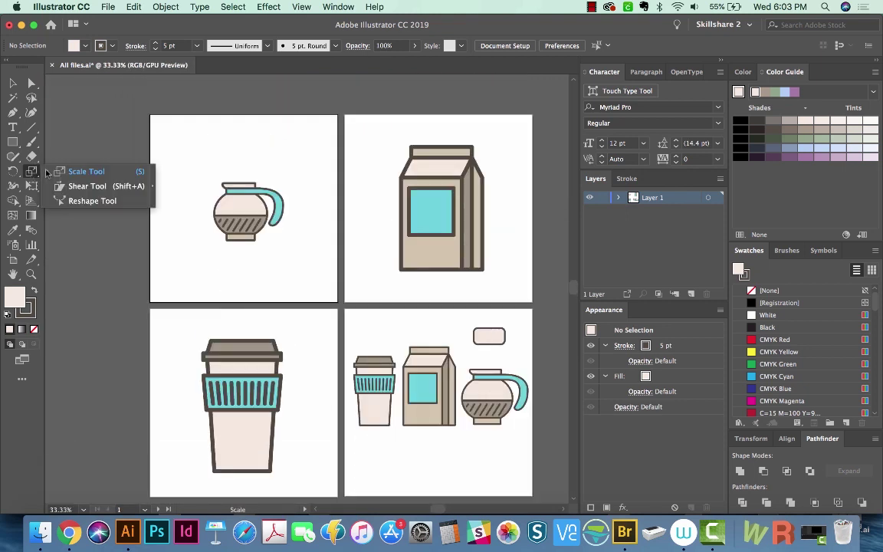
{"action": "left_click", "coordinate": [89, 188]}
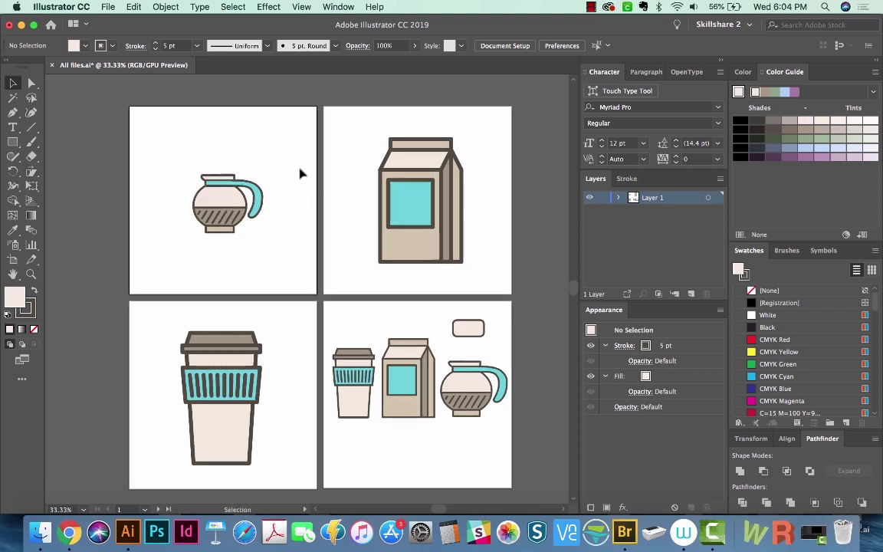
Replace the coffee pot on its own artboard with a wide rectangle across the artboard's upper part
{"action": "left_click_drag", "start_coordinate": [294, 146], "coordinate": [158, 253]}
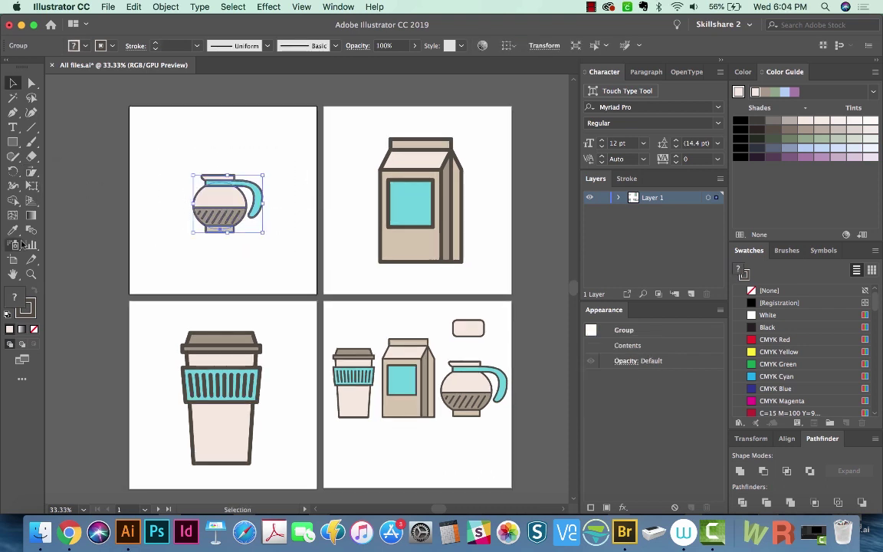
{"action": "key", "text": "Delete"}
{"action": "key", "text": "m"}
{"action": "left_click_drag", "start_coordinate": [154, 128], "coordinate": [297, 181]}
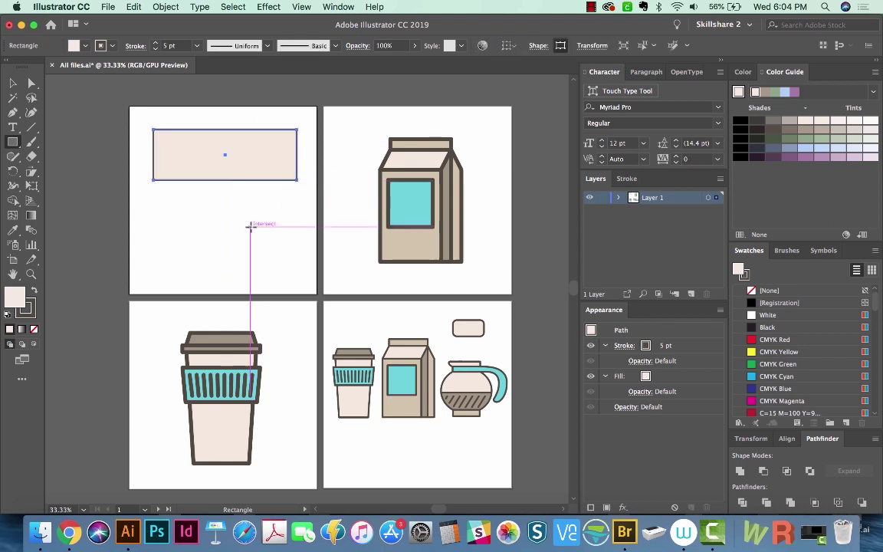
Add the text "Hello" below the rectangle and set its font to Montserrat Black
{"action": "key", "text": "t"}
{"action": "left_click", "coordinate": [182, 233]}
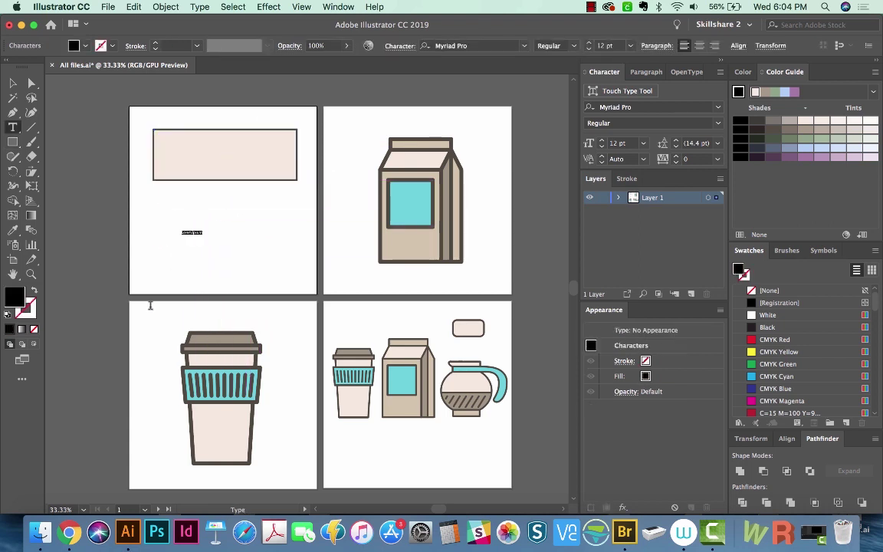
{"action": "key", "text": "Escape"}
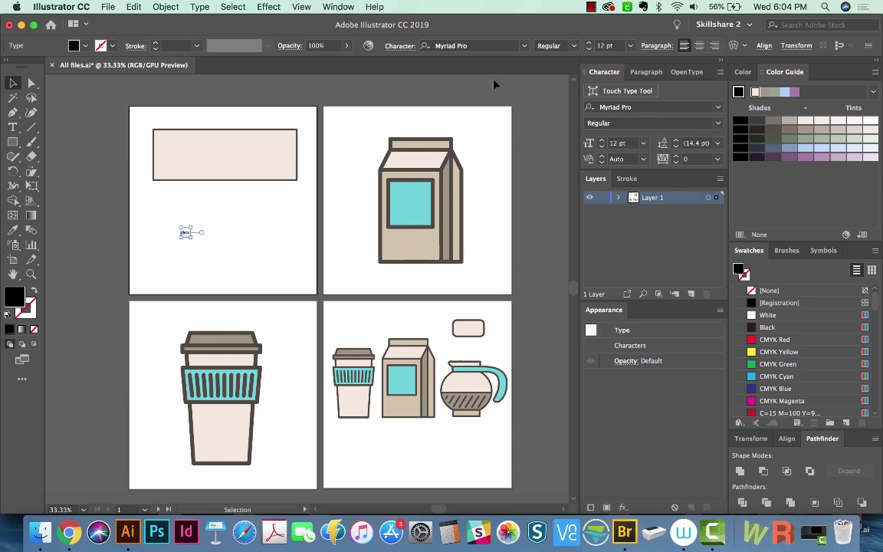
{"action": "left_click", "coordinate": [468, 45]}
{"action": "type", "text": "monts"}
{"action": "left_click", "coordinate": [473, 393]}
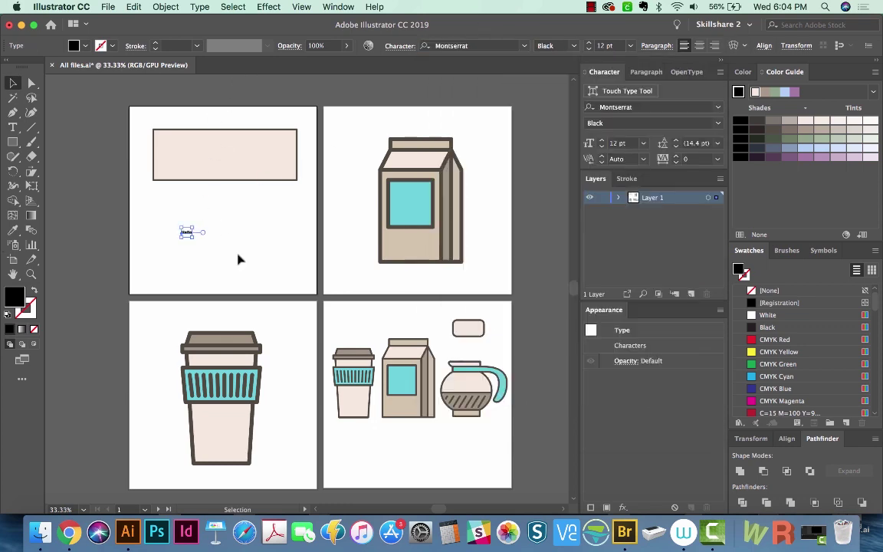
Enlarge the Hello text to about 170 pt and centre it beneath the rectangle
{"action": "left_click_drag", "start_coordinate": [190, 236], "coordinate": [259, 268]}
{"action": "left_click_drag", "start_coordinate": [238, 249], "coordinate": [291, 255]}
{"action": "left_click_drag", "start_coordinate": [225, 234], "coordinate": [230, 243]}
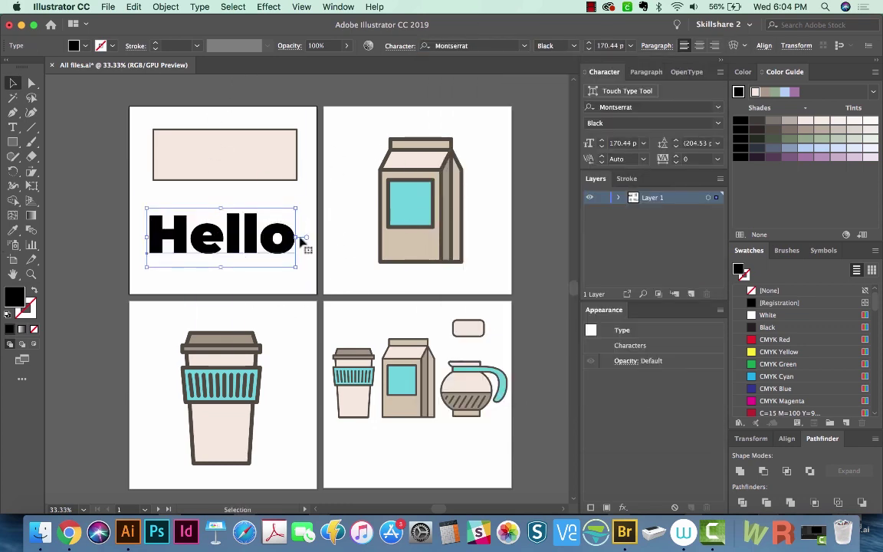
Move the rectangle slightly down toward the text and shear it horizontally into a right-leaning parallelogram
{"action": "left_click", "coordinate": [251, 178]}
{"action": "mouse_move", "coordinate": [217, 146]}
{"action": "left_mouse_down"}
{"action": "mouse_move", "coordinate": [222, 163]}
{"action": "mouse_move", "coordinate": [213, 155]}
{"action": "left_mouse_up"}
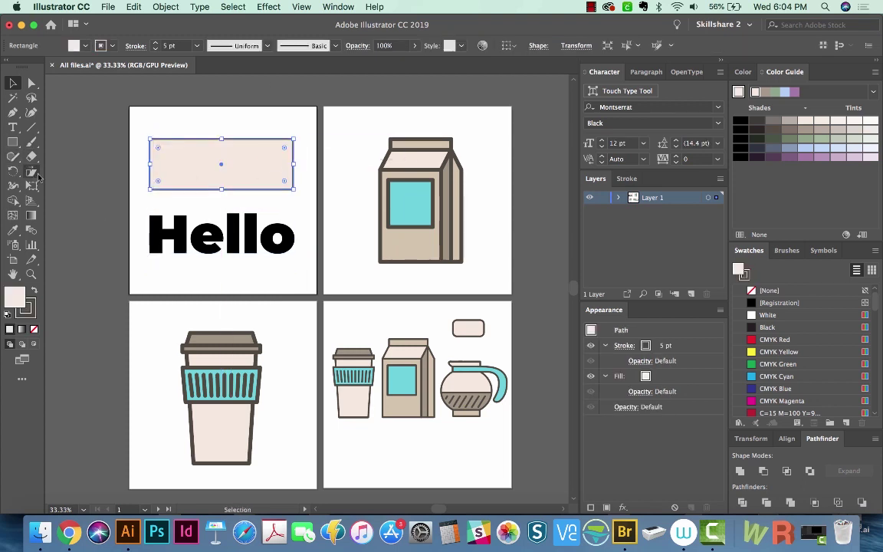
{"action": "left_click", "coordinate": [32, 172]}
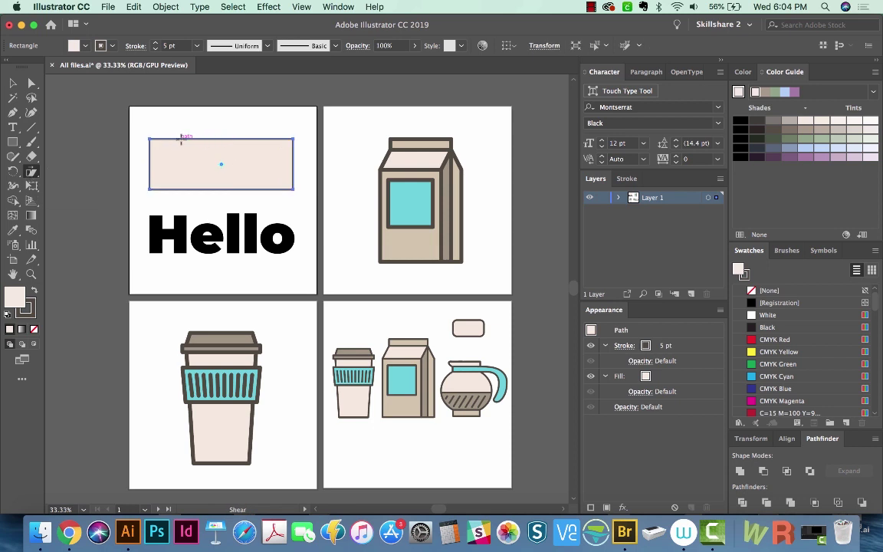
{"action": "mouse_move", "coordinate": [182, 139]}
{"action": "left_mouse_down"}
{"action": "mouse_move", "coordinate": [203, 144]}
{"action": "mouse_move", "coordinate": [184, 144]}
{"action": "mouse_move", "coordinate": [194, 145]}
{"action": "left_mouse_up"}
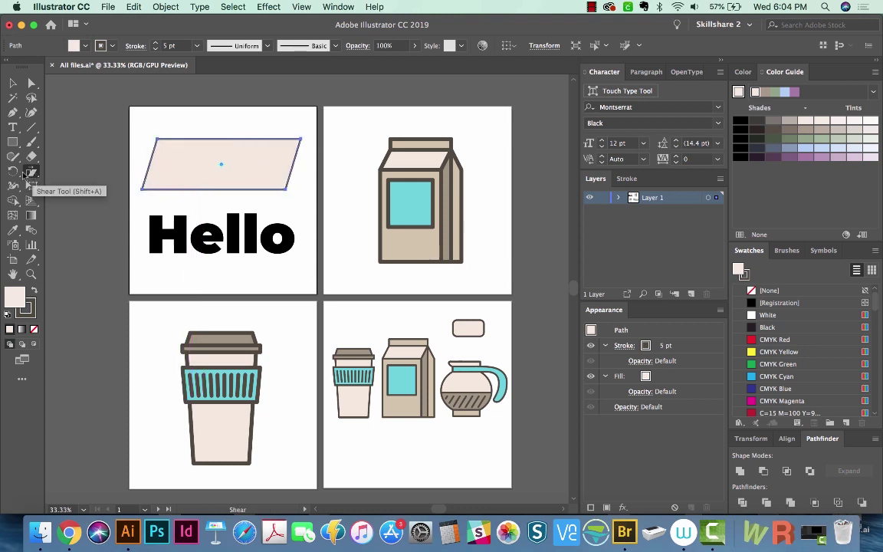
Preview a 128° shear along a custom 131° axis on the parallelogram, without applying it
{"action": "double_click", "coordinate": [26, 174]}
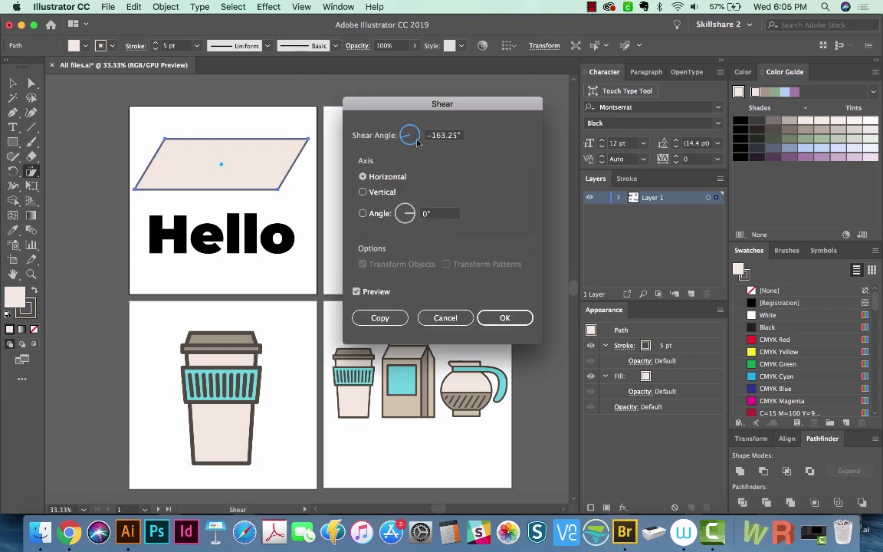
{"action": "left_click_drag", "start_coordinate": [413, 105], "coordinate": [403, 122]}
{"action": "left_click", "coordinate": [352, 278]}
{"action": "mouse_move", "coordinate": [403, 198]}
{"action": "left_mouse_down"}
{"action": "mouse_move", "coordinate": [404, 207]}
{"action": "mouse_move", "coordinate": [394, 194]}
{"action": "left_mouse_up"}
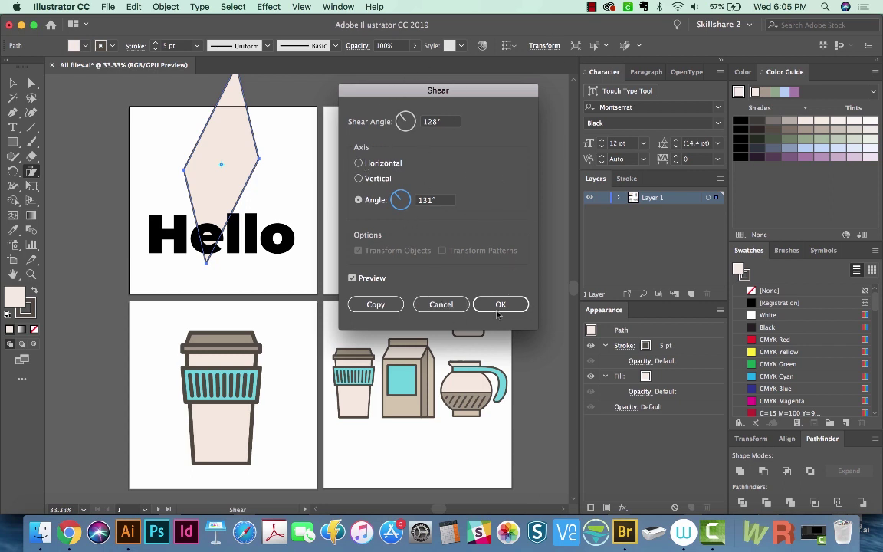
{"action": "left_click", "coordinate": [449, 309]}
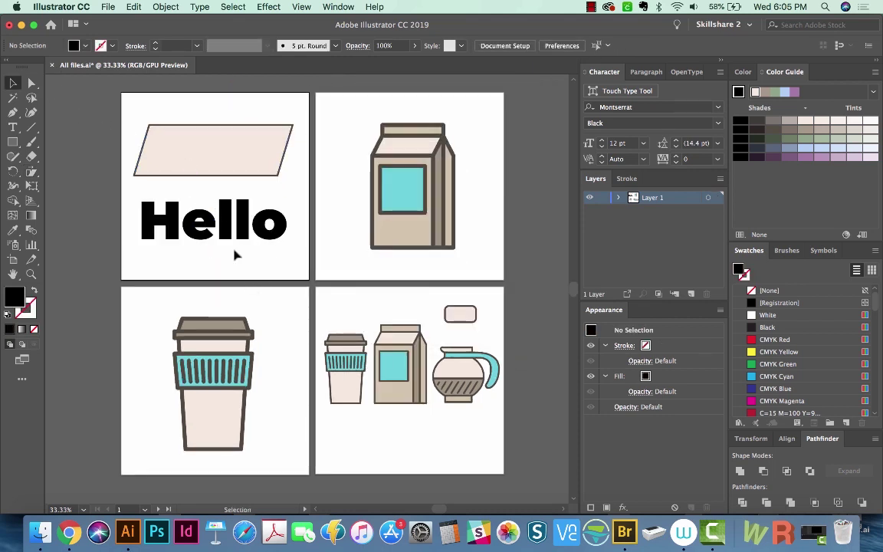
Shear the Hello text so its baseline rises toward the right and its letters lean right
{"action": "left_click", "coordinate": [210, 218]}
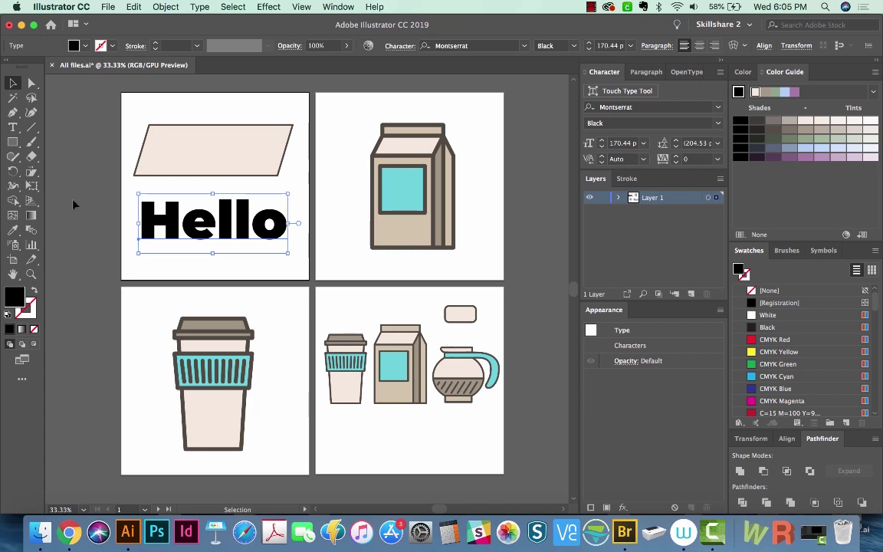
{"action": "left_click", "coordinate": [31, 171]}
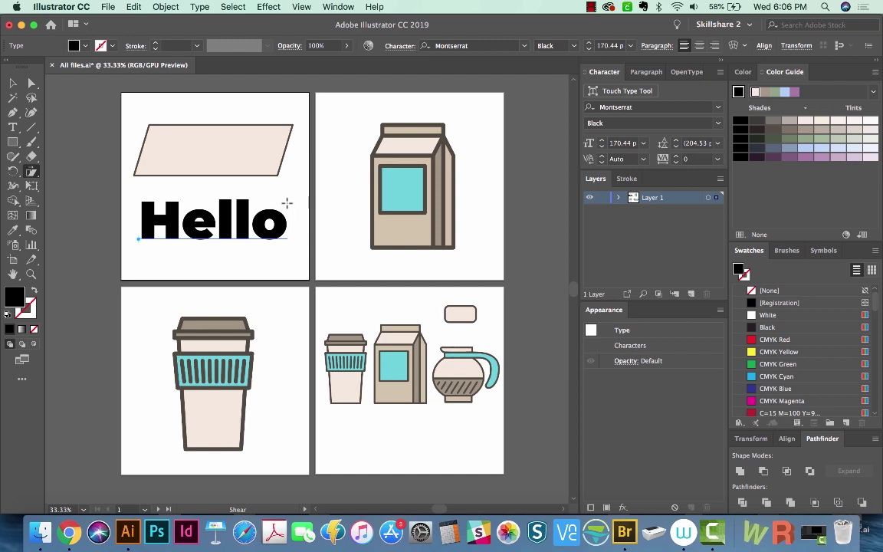
{"action": "left_click_drag", "start_coordinate": [286, 204], "coordinate": [289, 165]}
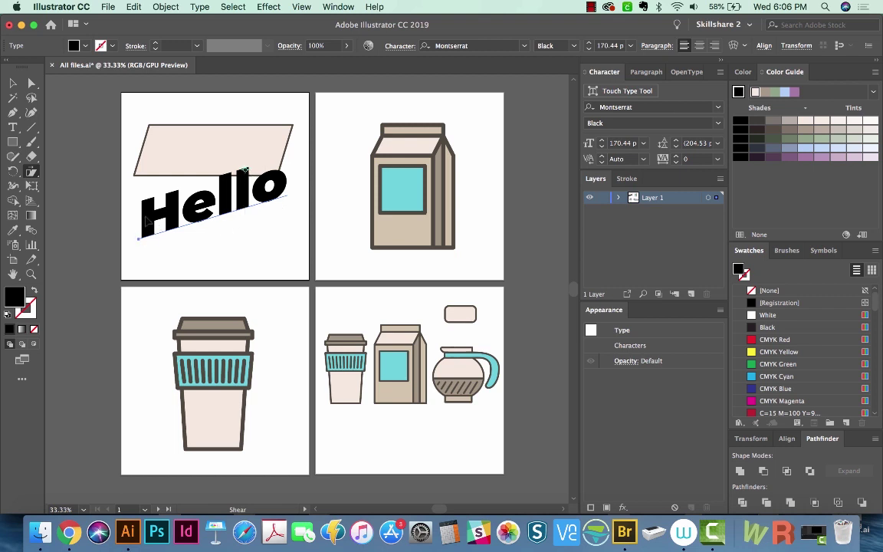
{"action": "left_click_drag", "start_coordinate": [146, 220], "coordinate": [189, 194]}
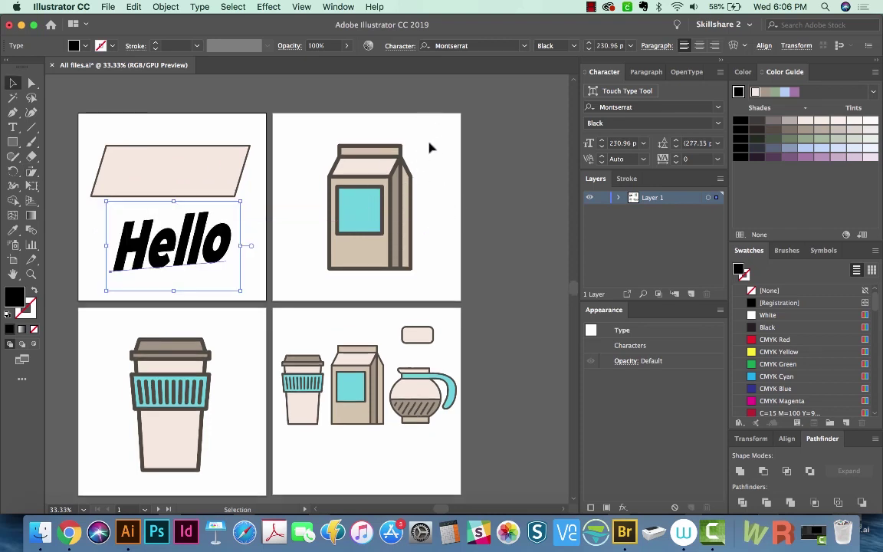
Shear the large coffee bag strongly to the right around its lower-left corner
{"action": "left_click_drag", "start_coordinate": [428, 139], "coordinate": [311, 283]}
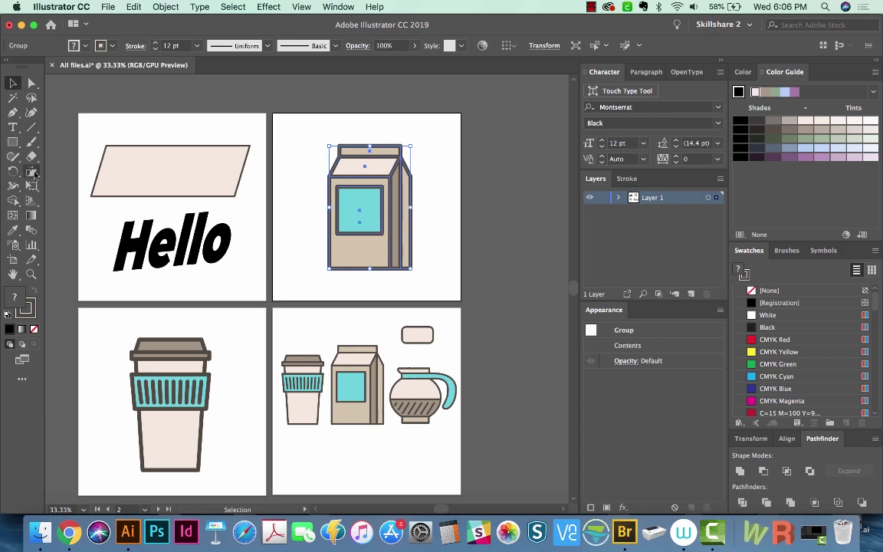
{"action": "left_click_drag", "start_coordinate": [35, 174], "coordinate": [52, 174]}
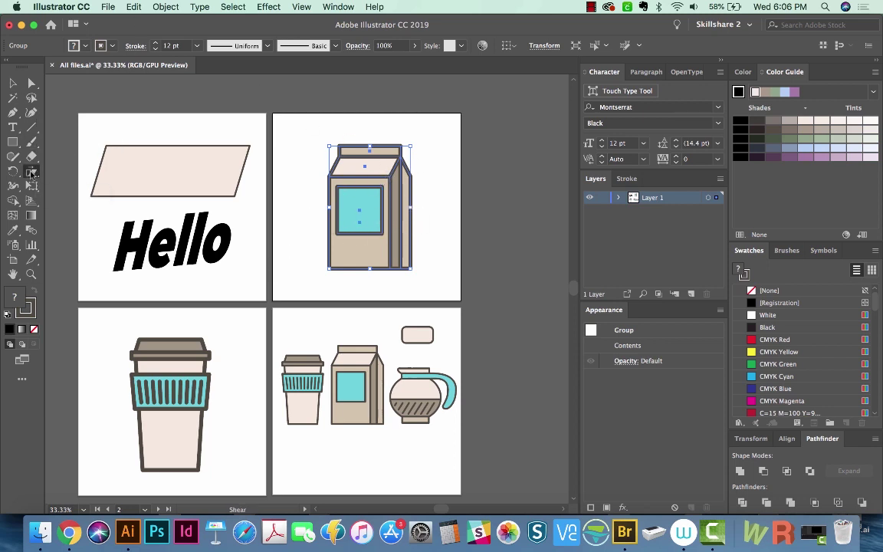
{"action": "left_click", "coordinate": [328, 268]}
{"action": "left_click_drag", "start_coordinate": [428, 139], "coordinate": [495, 140]}
Reduce the sheared bag's height and slightly narrow it, and clear the selection
{"action": "left_click_drag", "start_coordinate": [366, 143], "coordinate": [367, 171]}
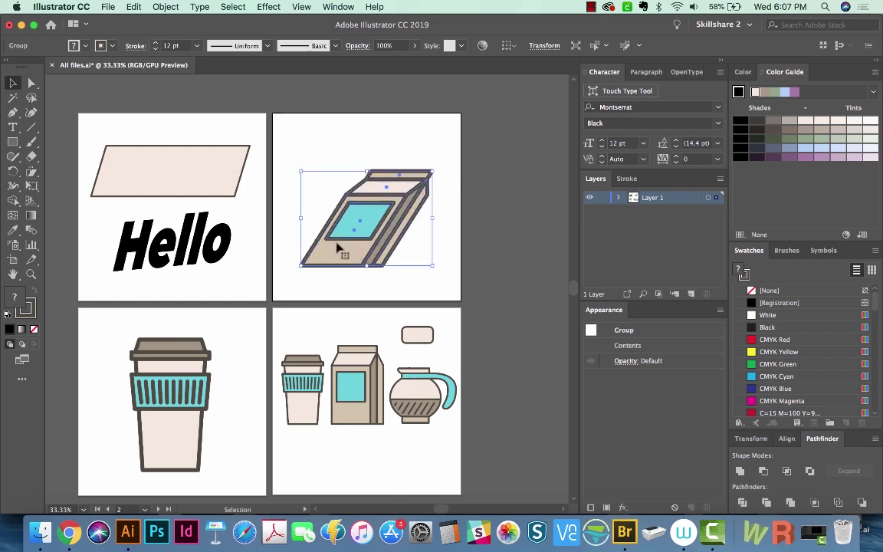
{"action": "left_click_drag", "start_coordinate": [432, 218], "coordinate": [420, 217]}
{"action": "left_click_drag", "start_coordinate": [453, 148], "coordinate": [429, 181]}
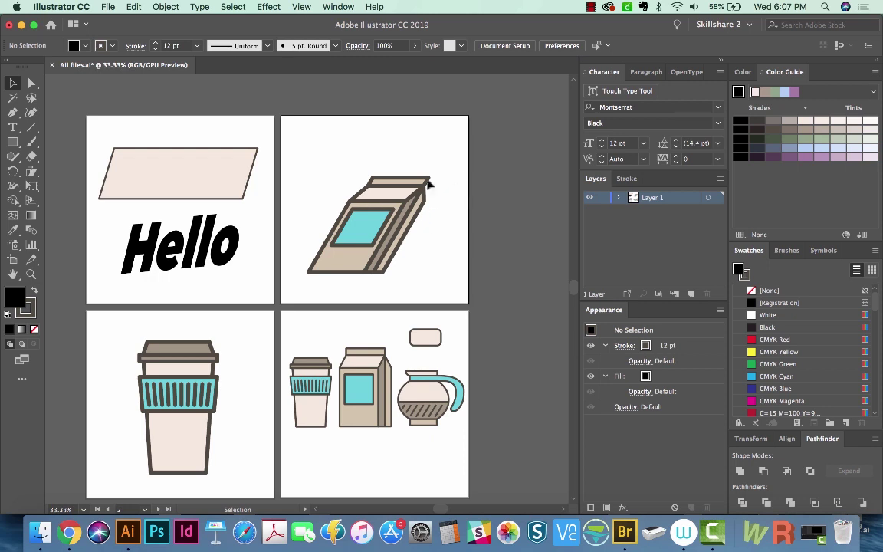
Shear the large coffee bag back to a more upright, slight rightward lean
{"action": "left_click", "coordinate": [429, 181]}
{"action": "left_click", "coordinate": [377, 286]}
{"action": "left_click", "coordinate": [334, 270]}
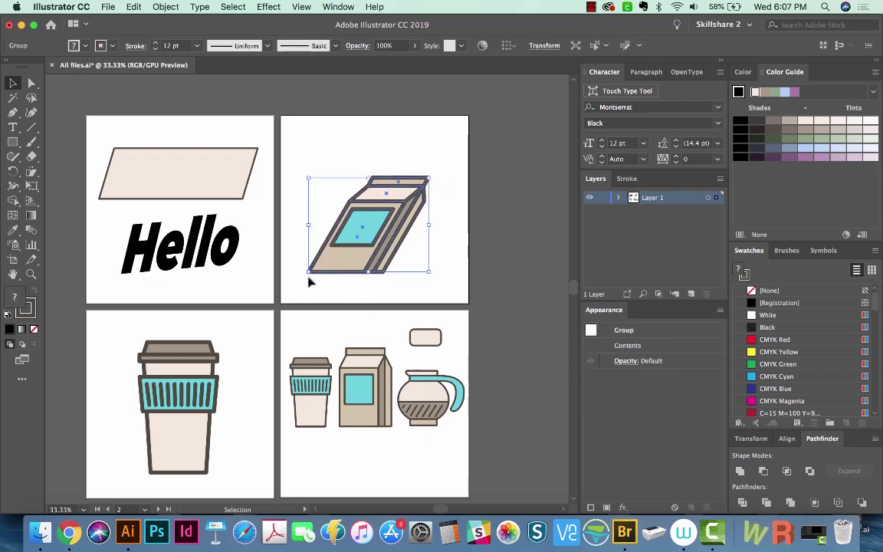
{"action": "left_click", "coordinate": [31, 171]}
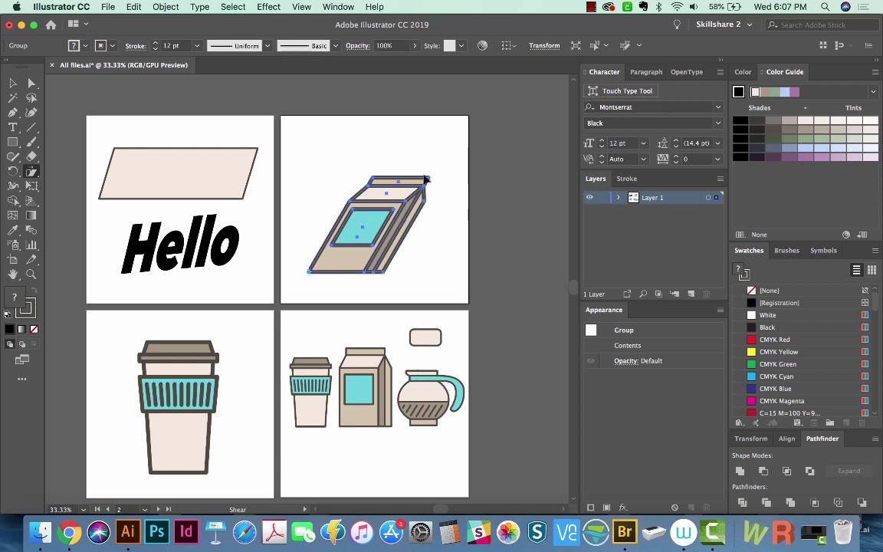
{"action": "left_click_drag", "start_coordinate": [453, 176], "coordinate": [396, 151]}
{"action": "key", "text": "v"}
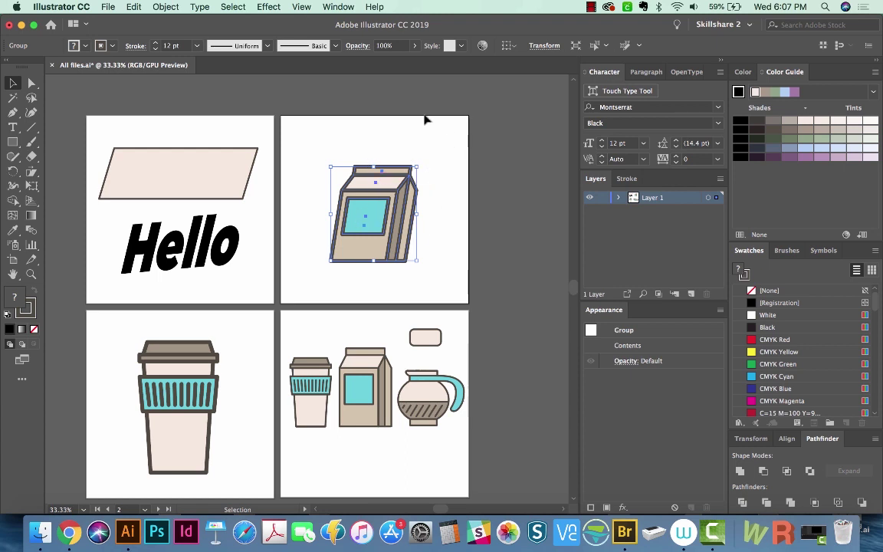
Duplicate the small coffee bag from the shared artboard onto the empty canvas to its right
{"action": "left_click", "coordinate": [357, 410]}
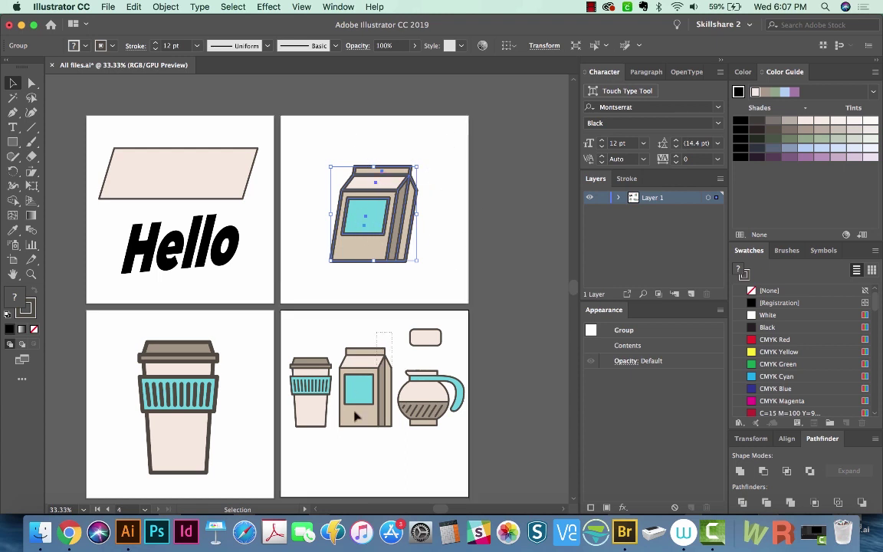
{"action": "left_click_drag", "start_coordinate": [369, 398], "coordinate": [526, 403]}
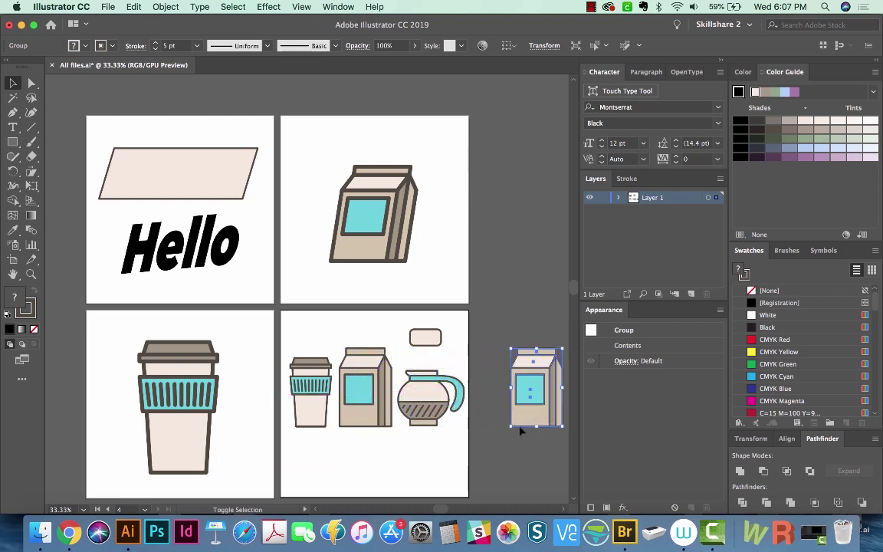
Try shearing the original small coffee bag to the right on the shared artboard, and undo the shear
{"action": "left_click", "coordinate": [348, 364]}
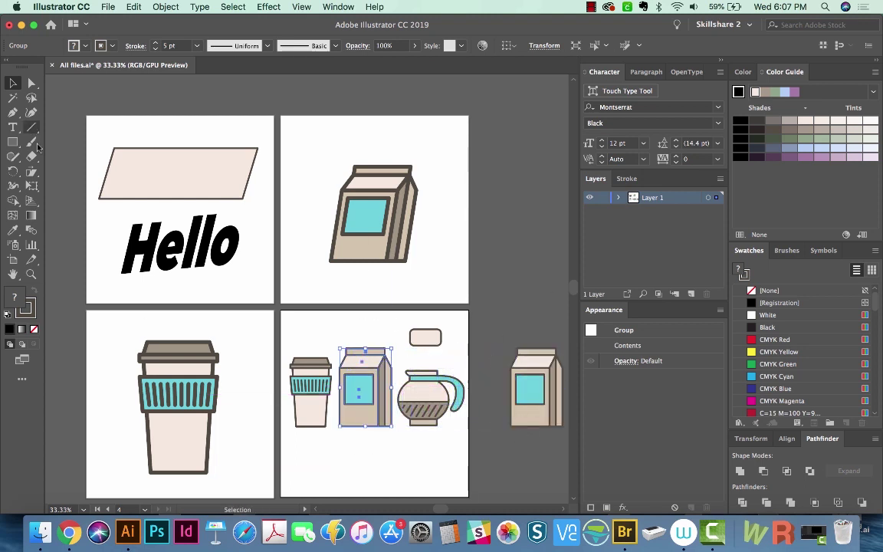
{"action": "left_click", "coordinate": [31, 172]}
{"action": "left_click_drag", "start_coordinate": [366, 354], "coordinate": [387, 353]}
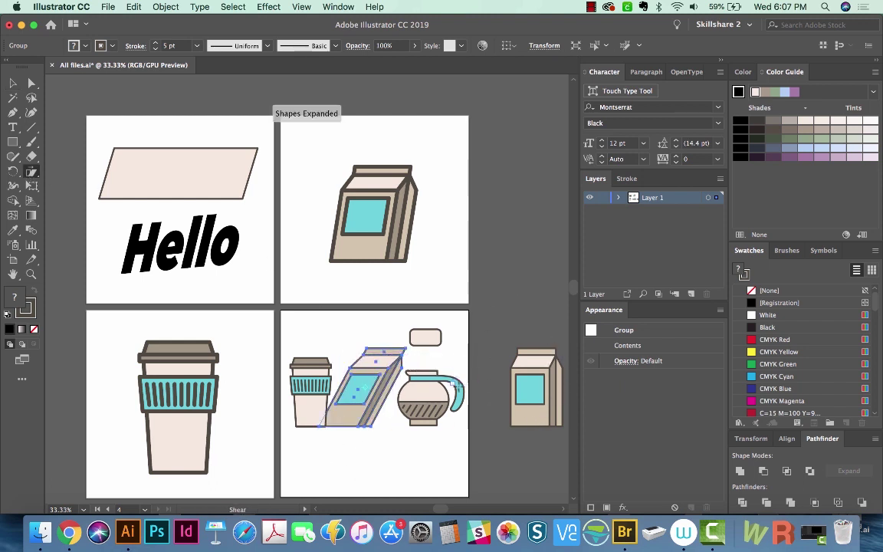
{"action": "key", "text": "v"}
{"action": "key", "text": "super+z"}
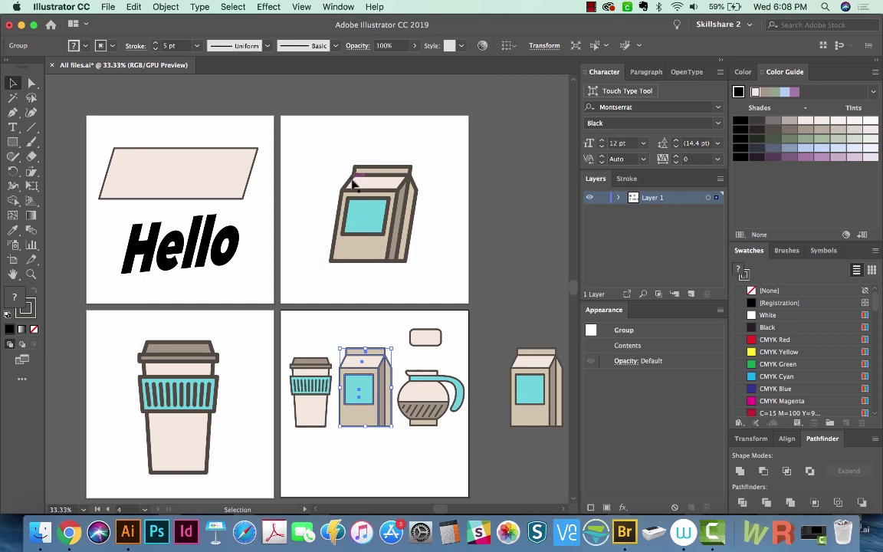